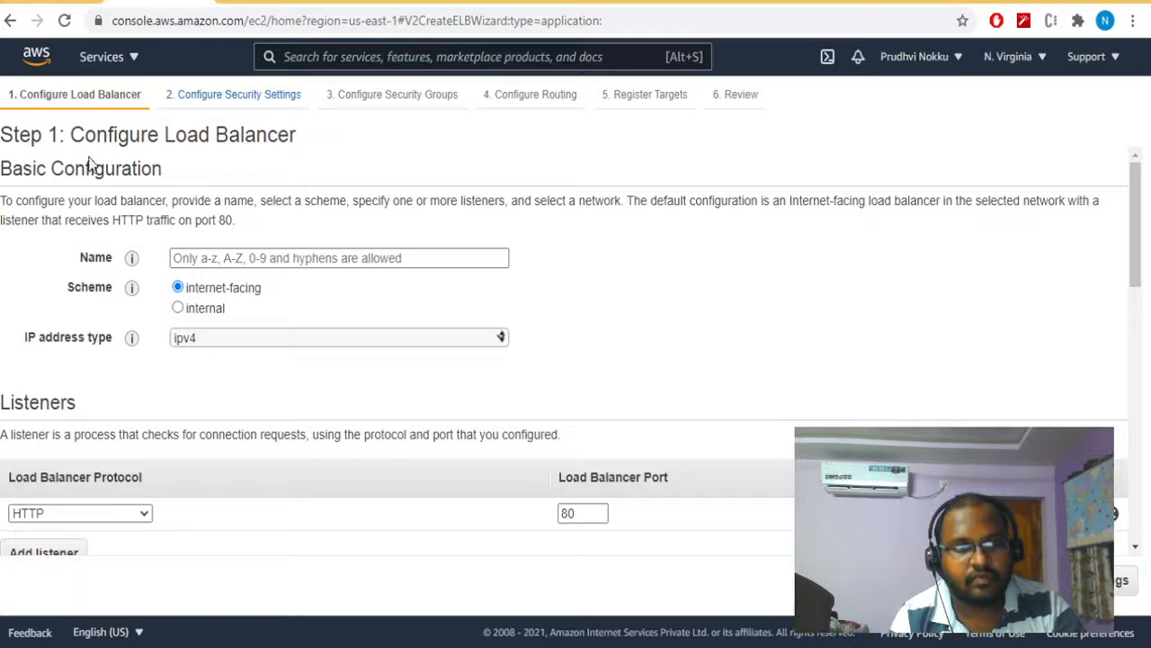
# - Name the load balancer test-alb
pyautogui.click(202, 259)
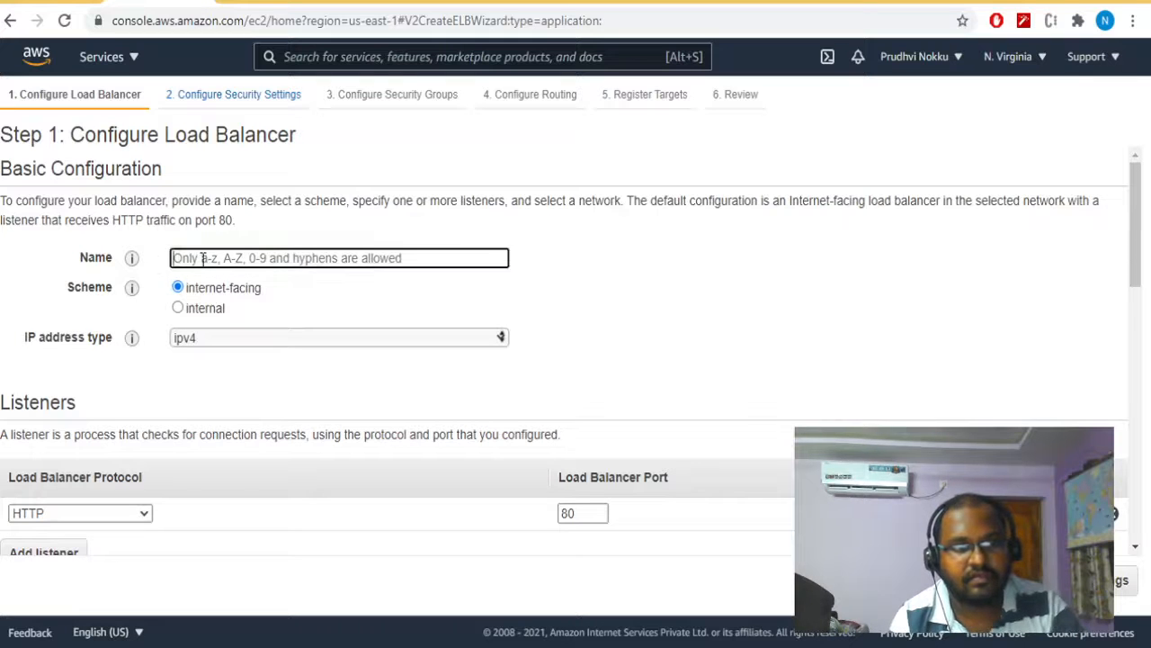
pyautogui.write('test')
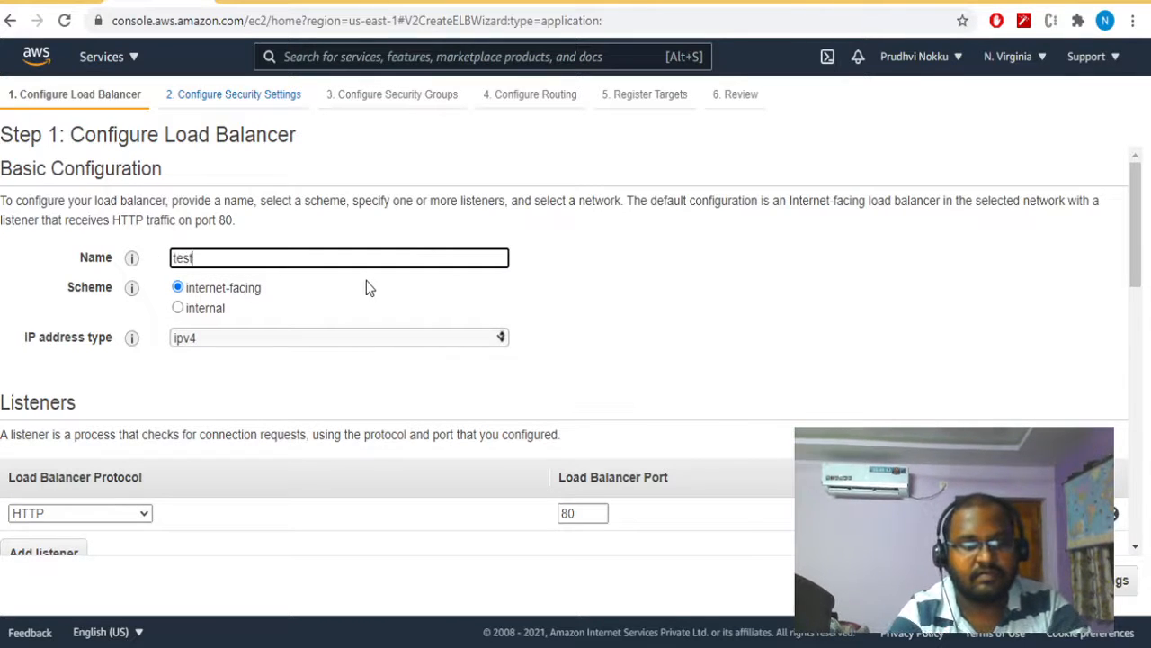
pyautogui.write('-alb')
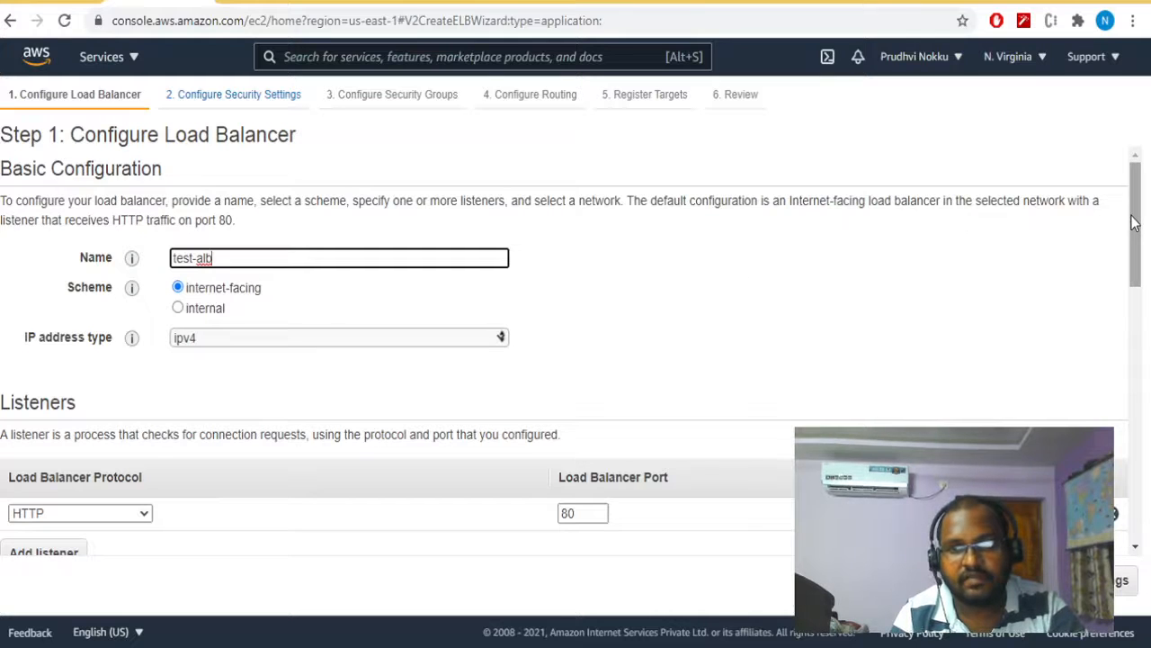
# - Keep the internet-facing scheme and HTTP listener on port 80, and set the load balancer's VPC to my-vpc (10.0.0.0/16)
pyautogui.moveTo(1135, 222); pyautogui.dragTo(1142, 244)
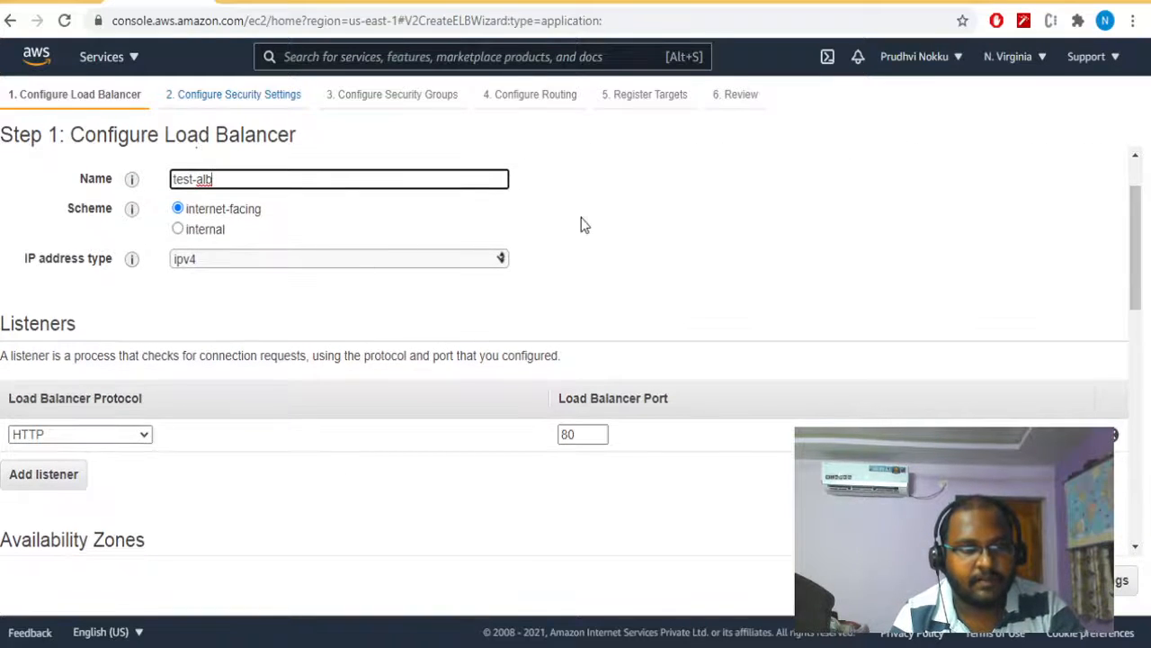
pyautogui.moveTo(137, 215)
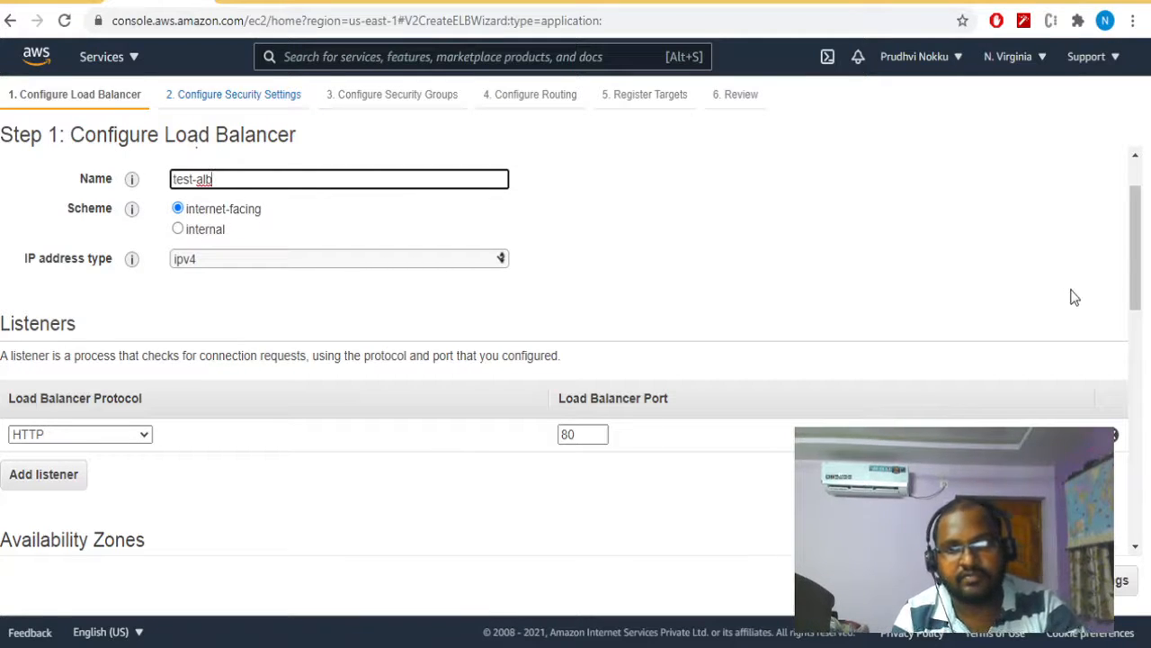
pyautogui.moveTo(1139, 266); pyautogui.dragTo(1137, 286)
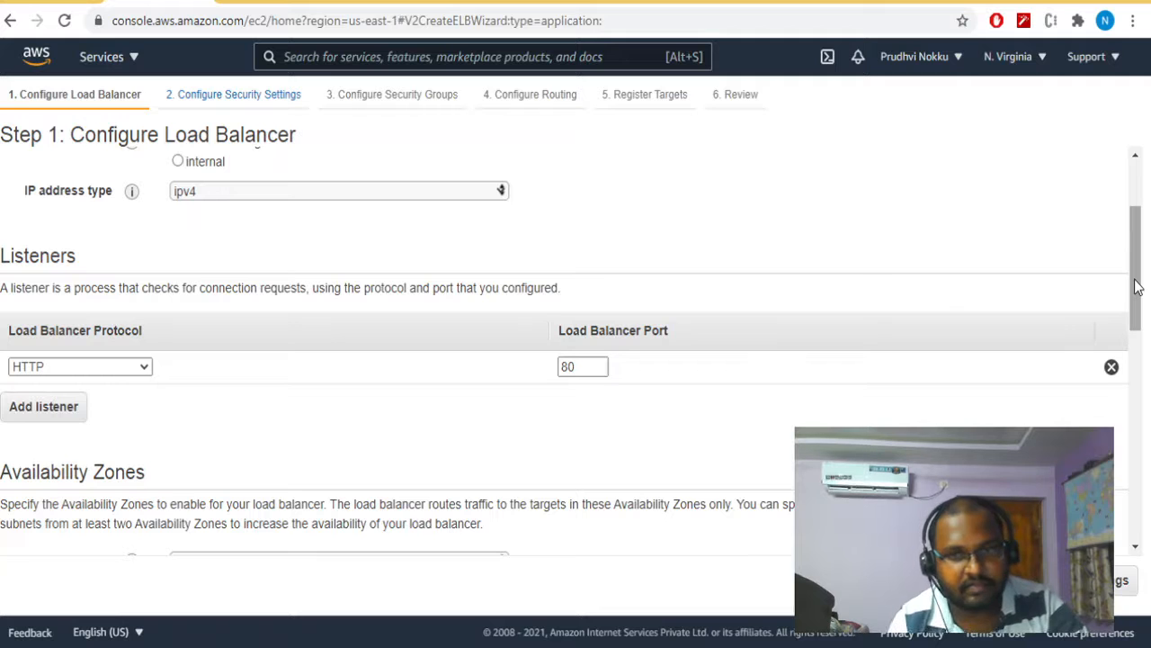
pyautogui.moveTo(1137, 287); pyautogui.dragTo(1135, 336)
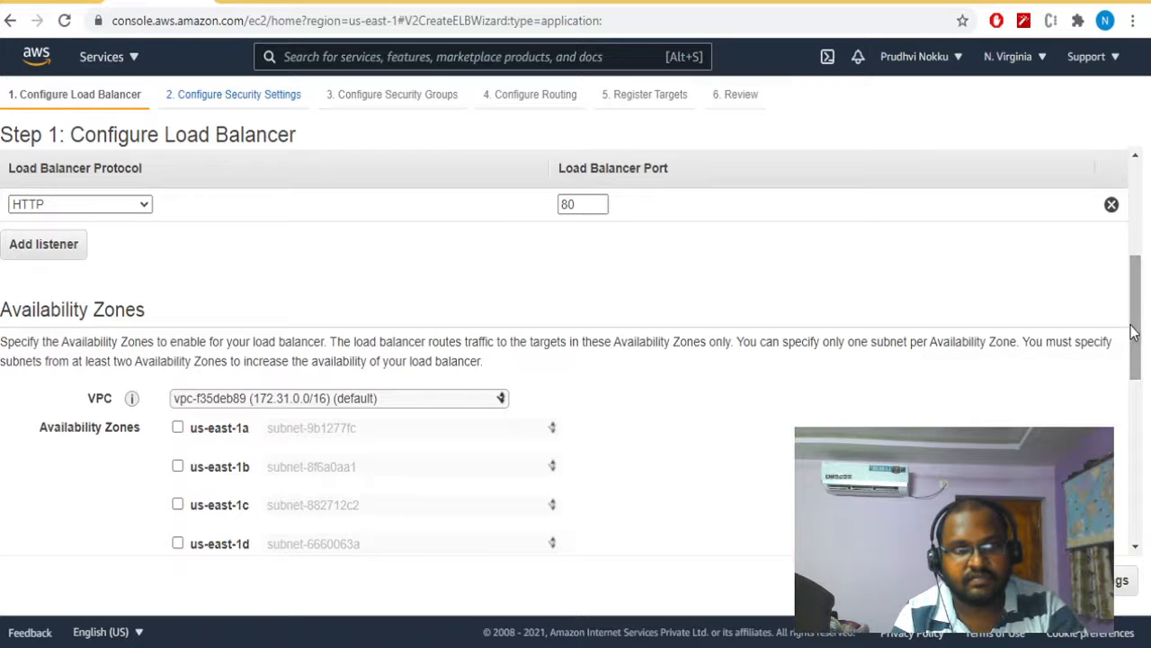
pyautogui.moveTo(1135, 328); pyautogui.dragTo(1135, 391)
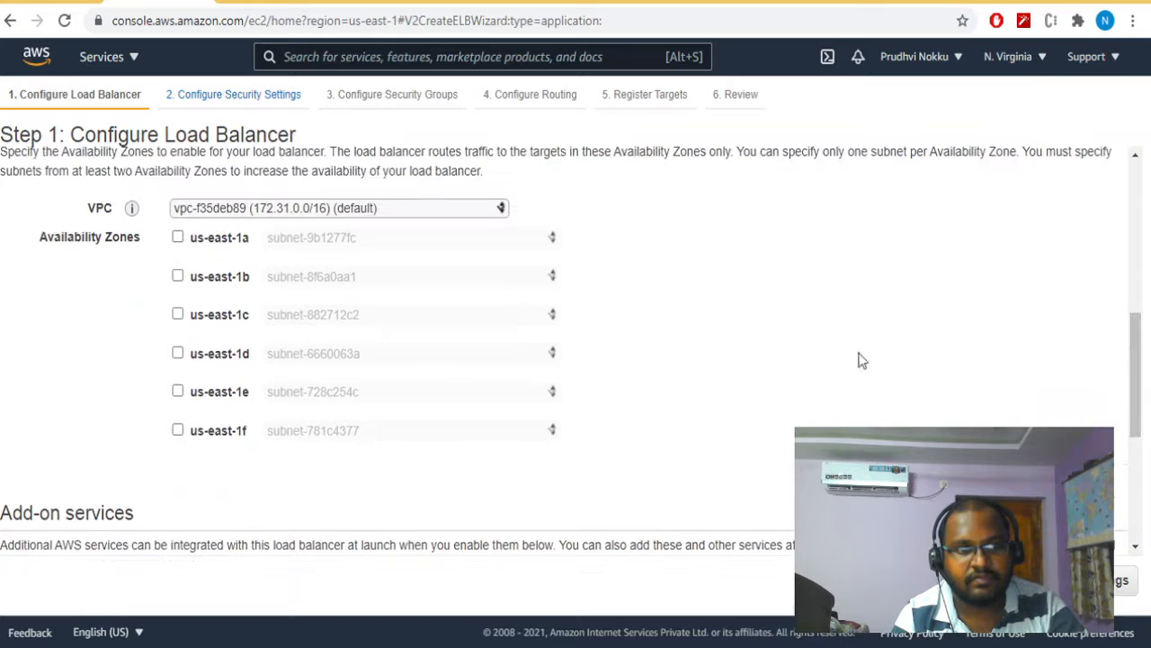
pyautogui.click(434, 209)
pyautogui.click(426, 244)
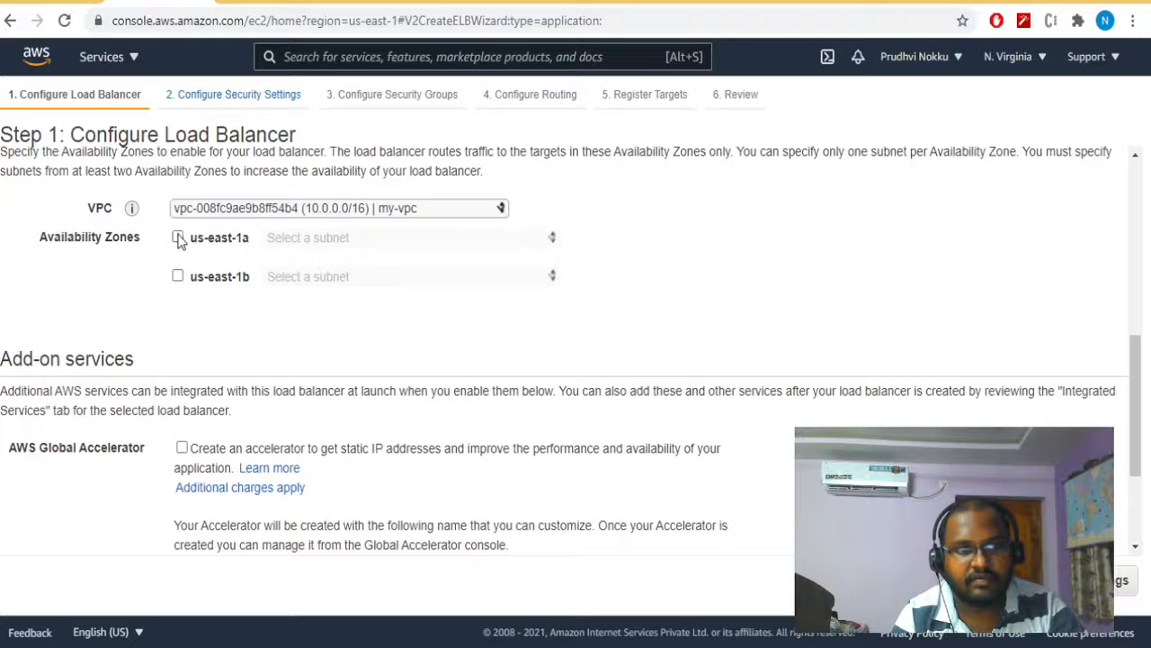
# - Enable availability zones us-east-1a with my-public-subnet-1 and us-east-1b with my-public-subnet-2
pyautogui.click(178, 238)
pyautogui.click(177, 276)
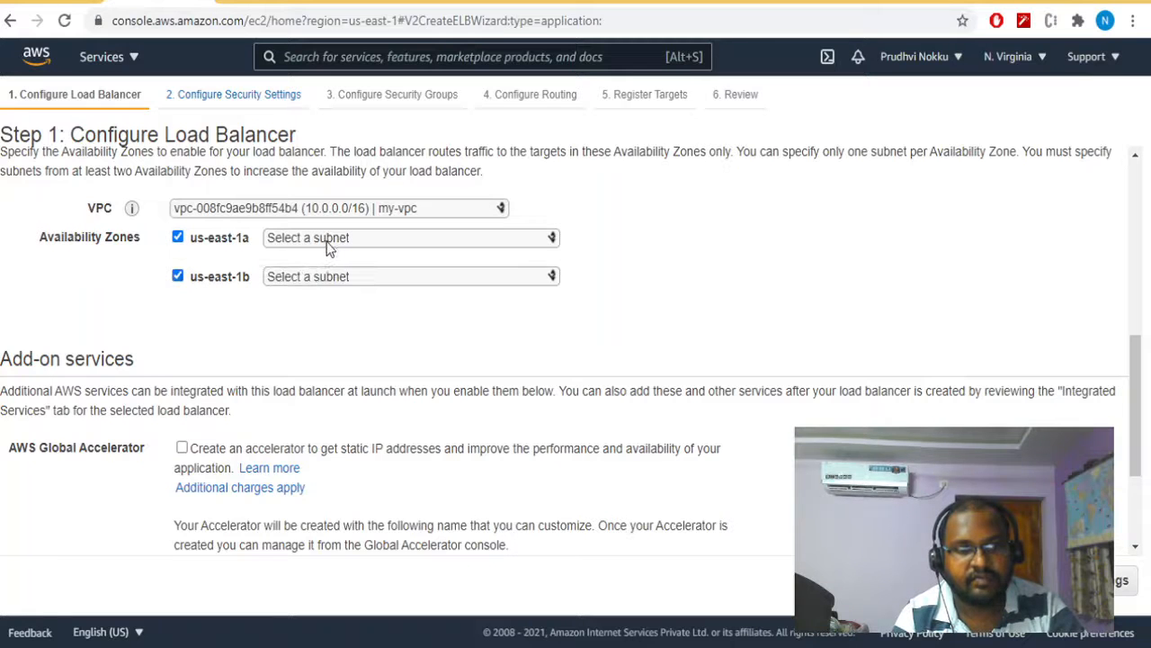
pyautogui.click(328, 240)
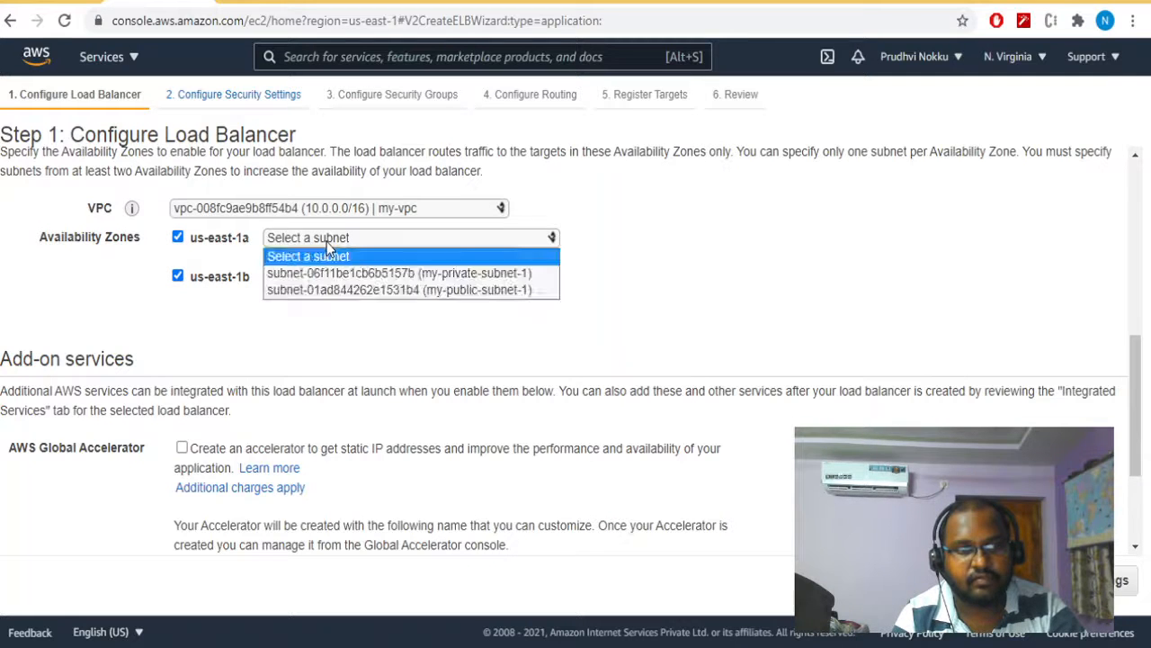
pyautogui.click(338, 298)
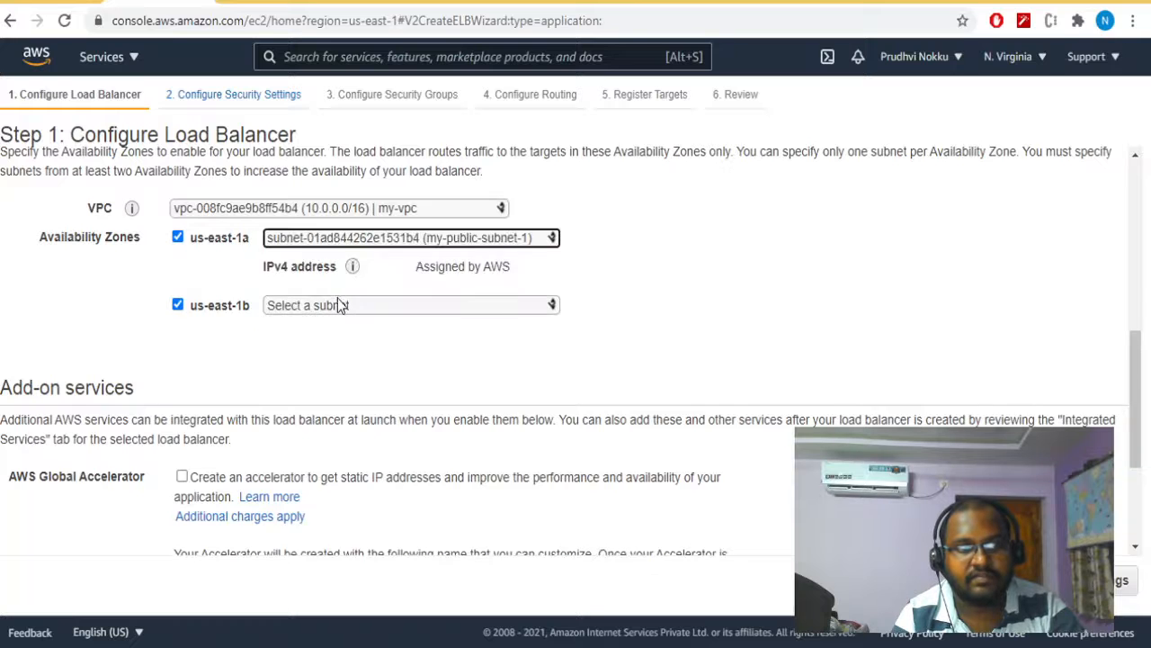
pyautogui.click(340, 305)
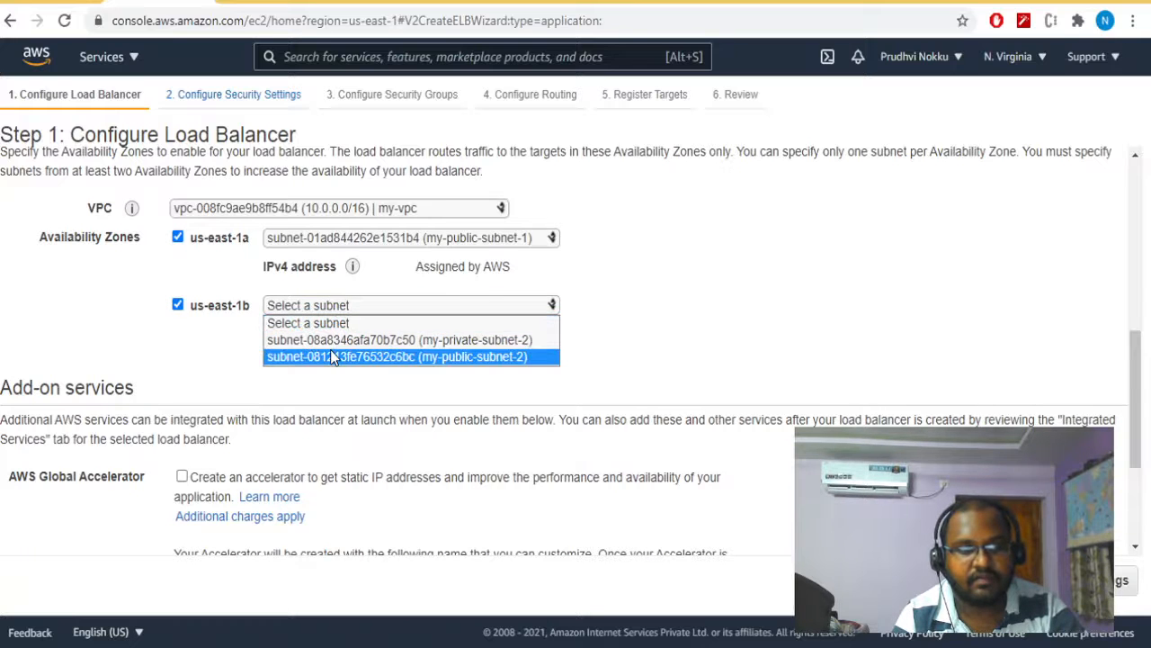
pyautogui.click(331, 354)
pyautogui.click(530, 371)
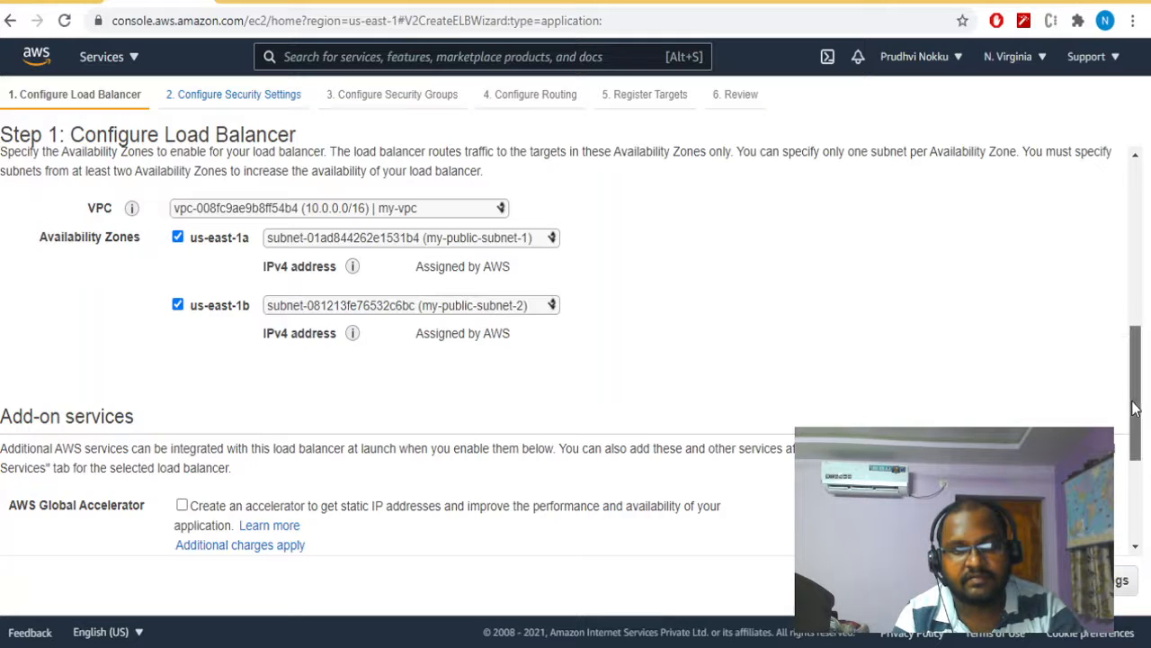
# - Proceed without a secure listener, assign only the existing launch-wizard-7 security group, and continue to the routing configuration
pyautogui.moveTo(1132, 408); pyautogui.dragTo(1134, 489)
pyautogui.click(1122, 580)
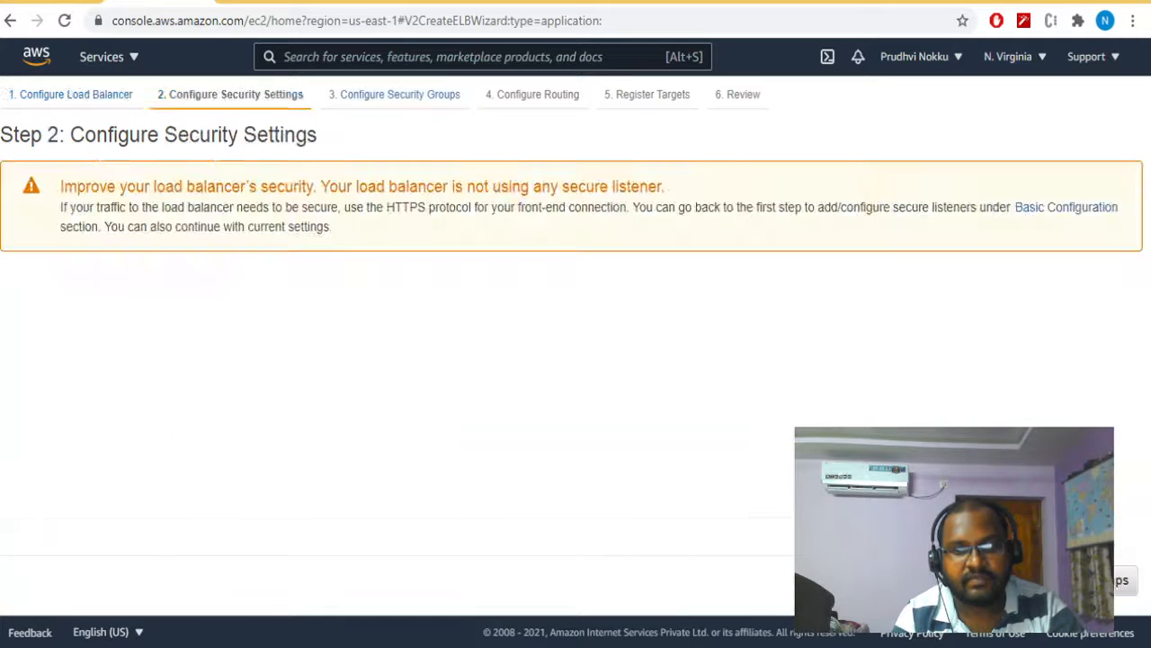
pyautogui.click(1122, 580)
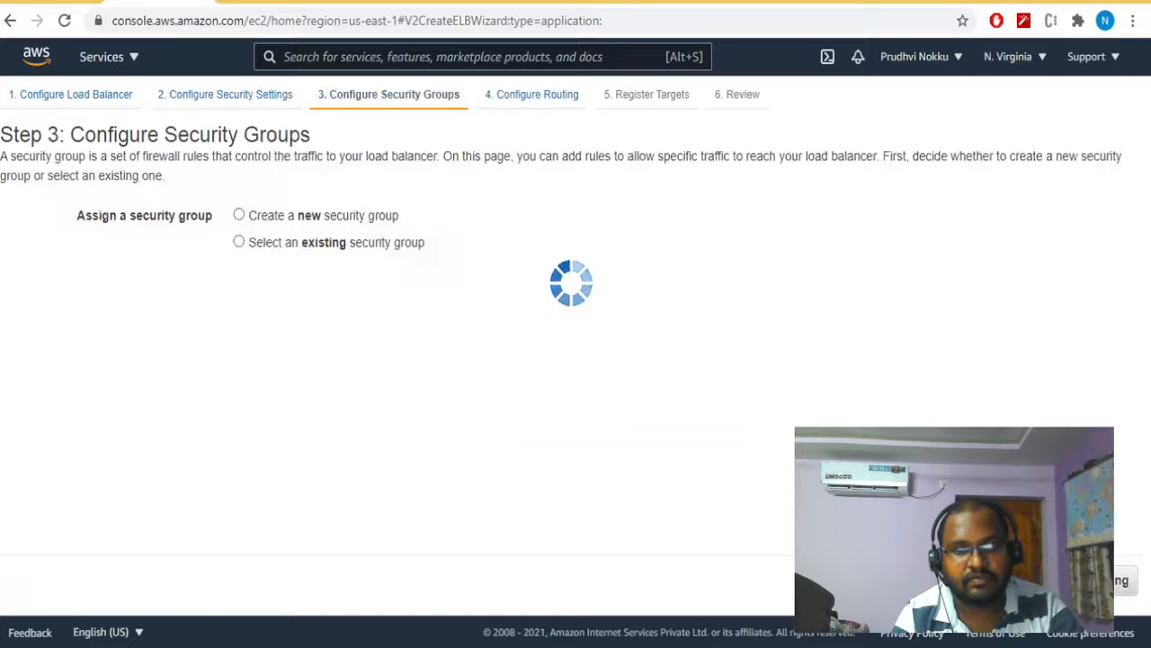
pyautogui.click(271, 248)
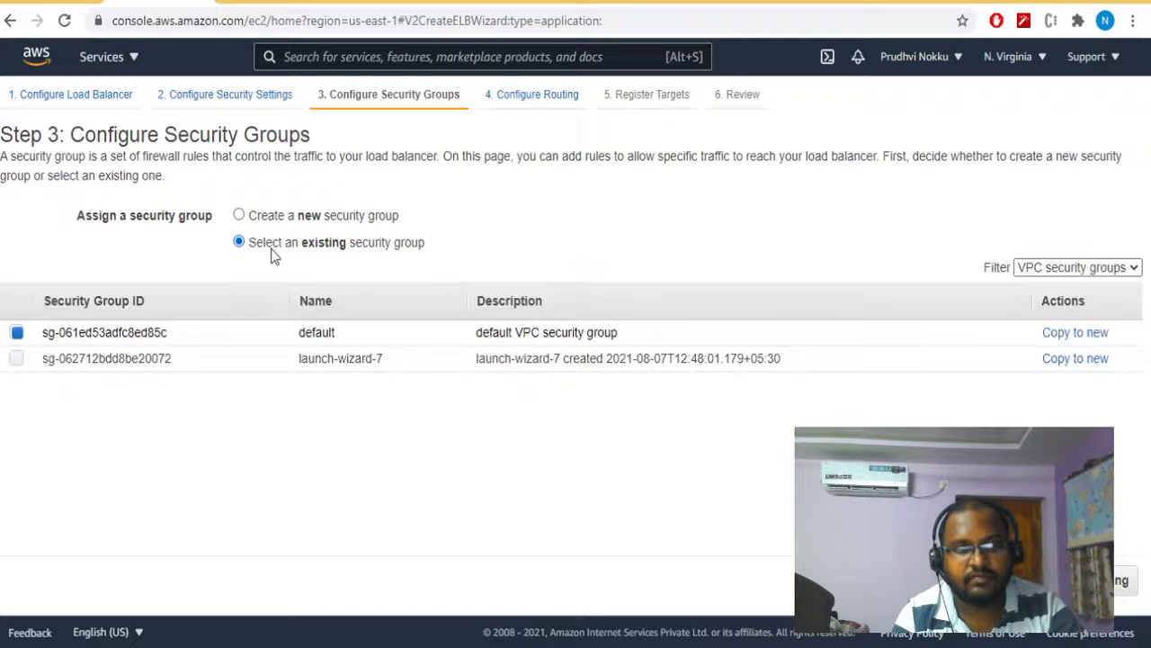
pyautogui.click(16, 358)
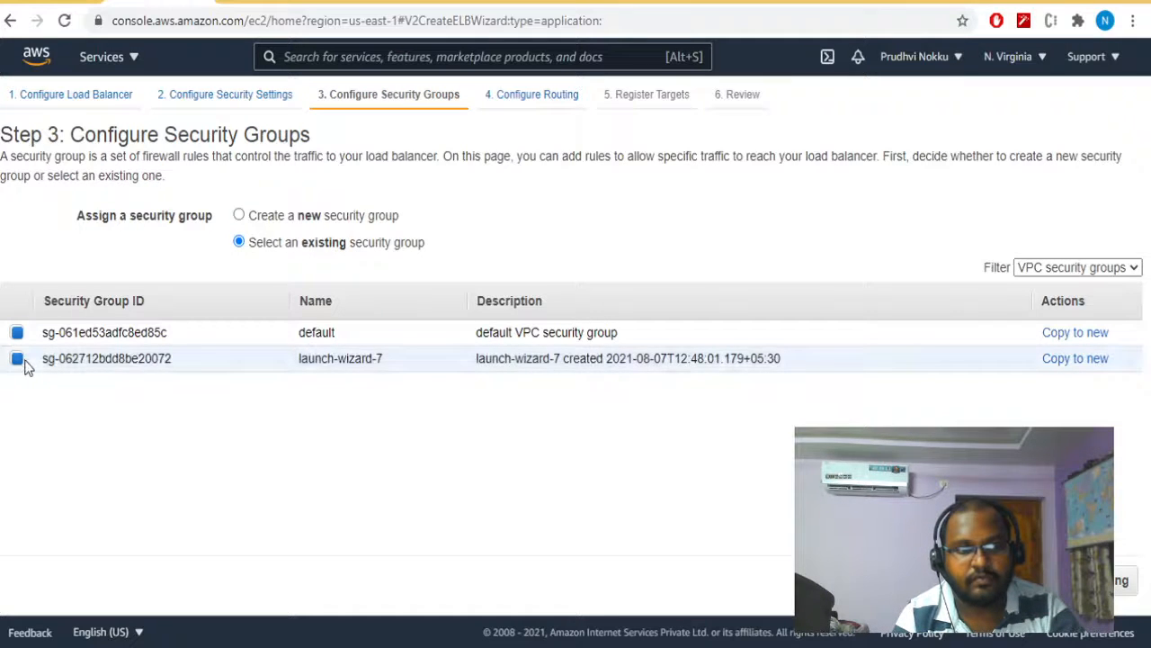
pyautogui.click(17, 332)
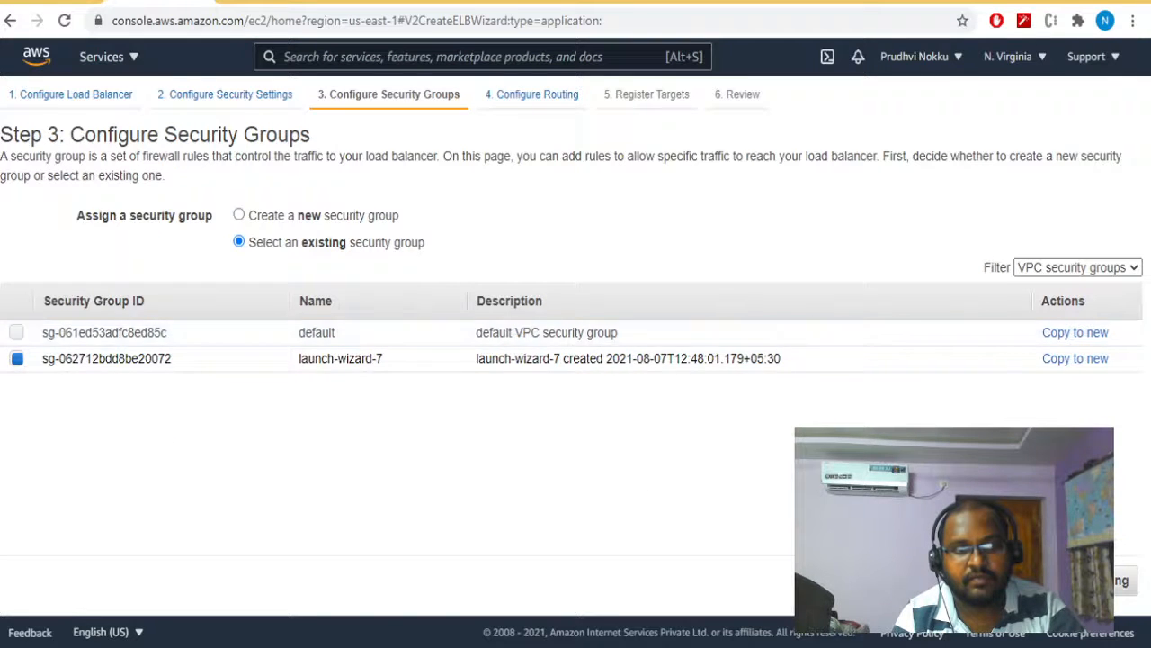
pyautogui.click(1120, 580)
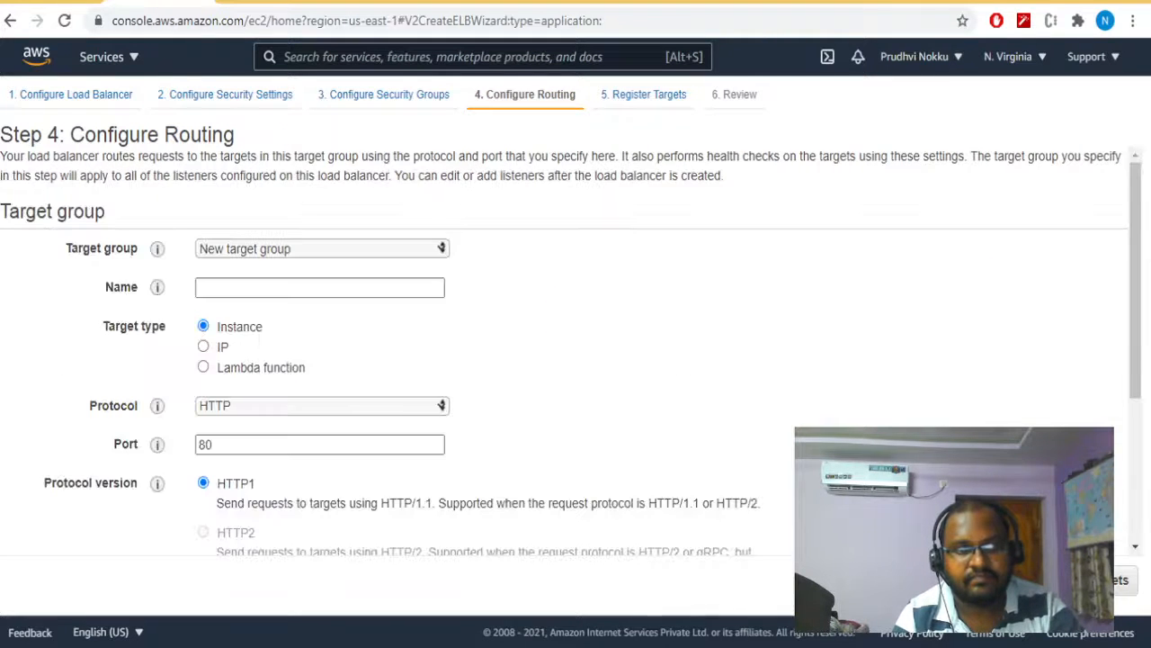
# - Name the new target group test-delete-123, keep its Instance type and HTTP port 80 defaults, and continue to target registration
pyautogui.click(353, 243)
pyautogui.click(352, 245)
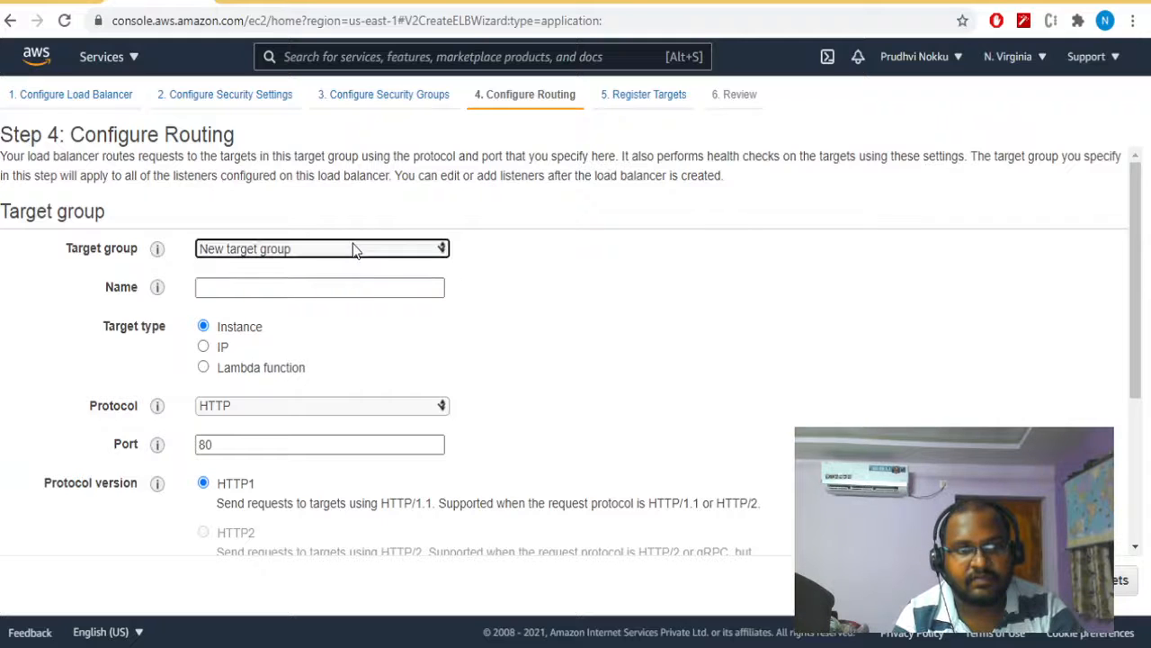
pyautogui.click(334, 241)
pyautogui.click(334, 241)
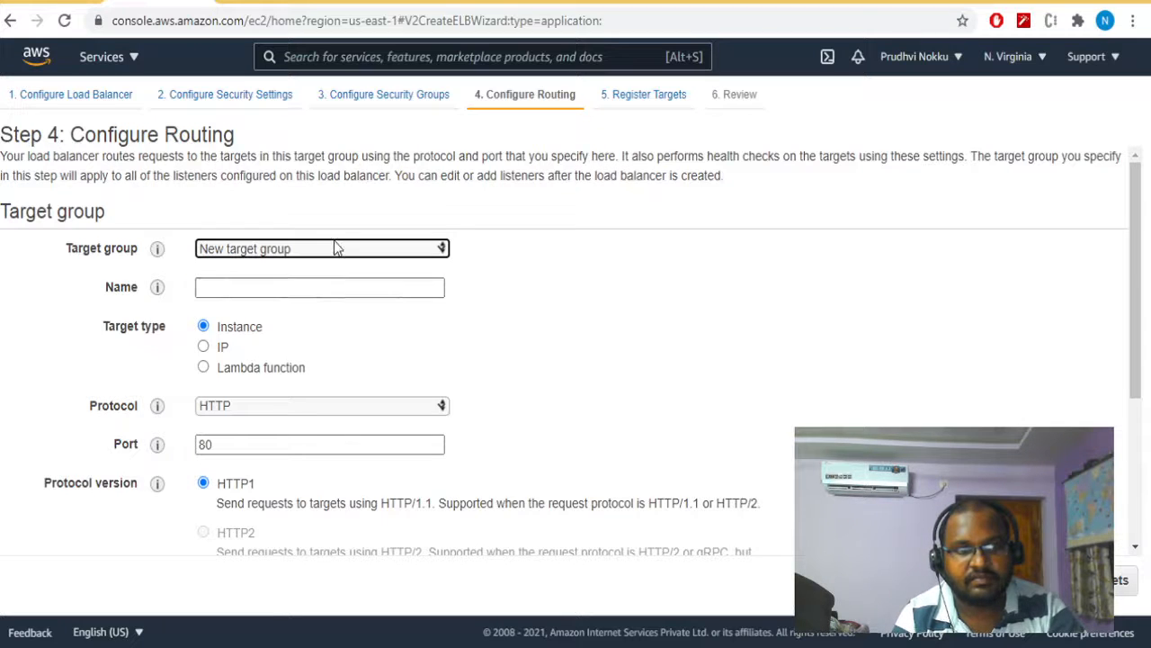
pyautogui.click(316, 292)
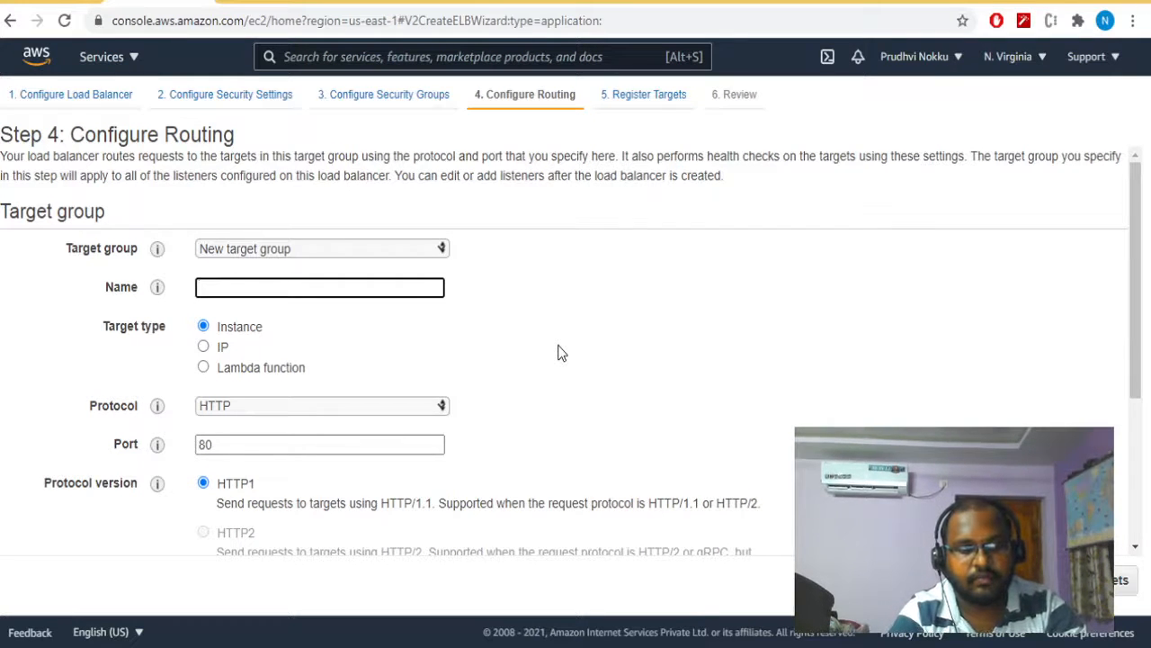
pyautogui.write('test')
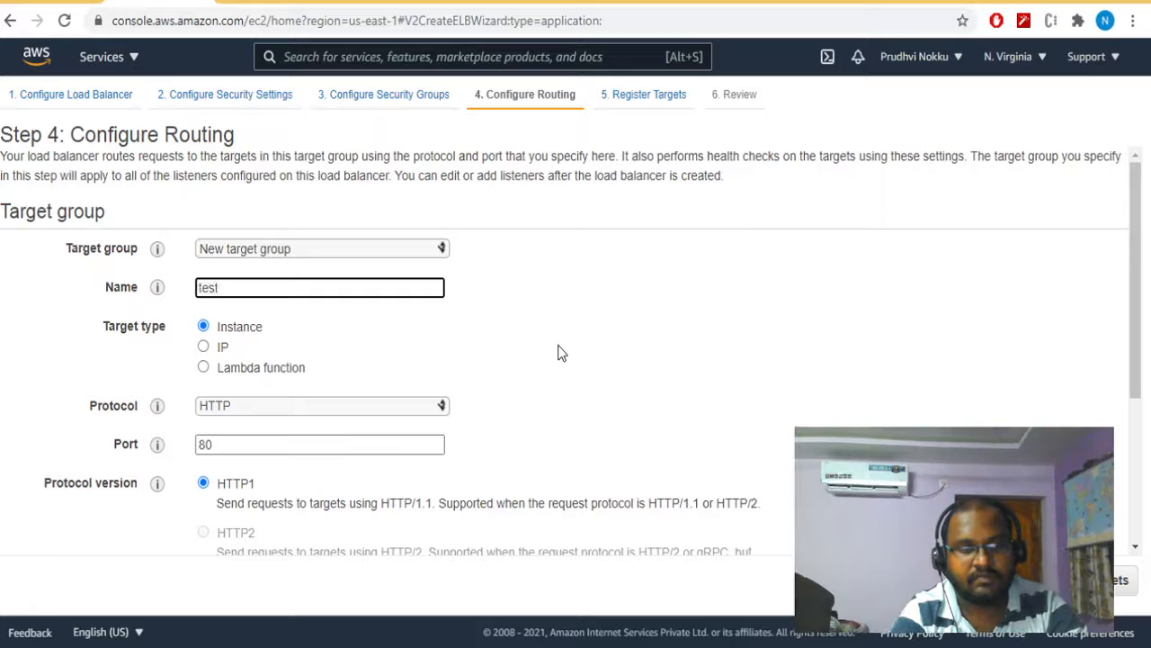
pyautogui.write('-del')
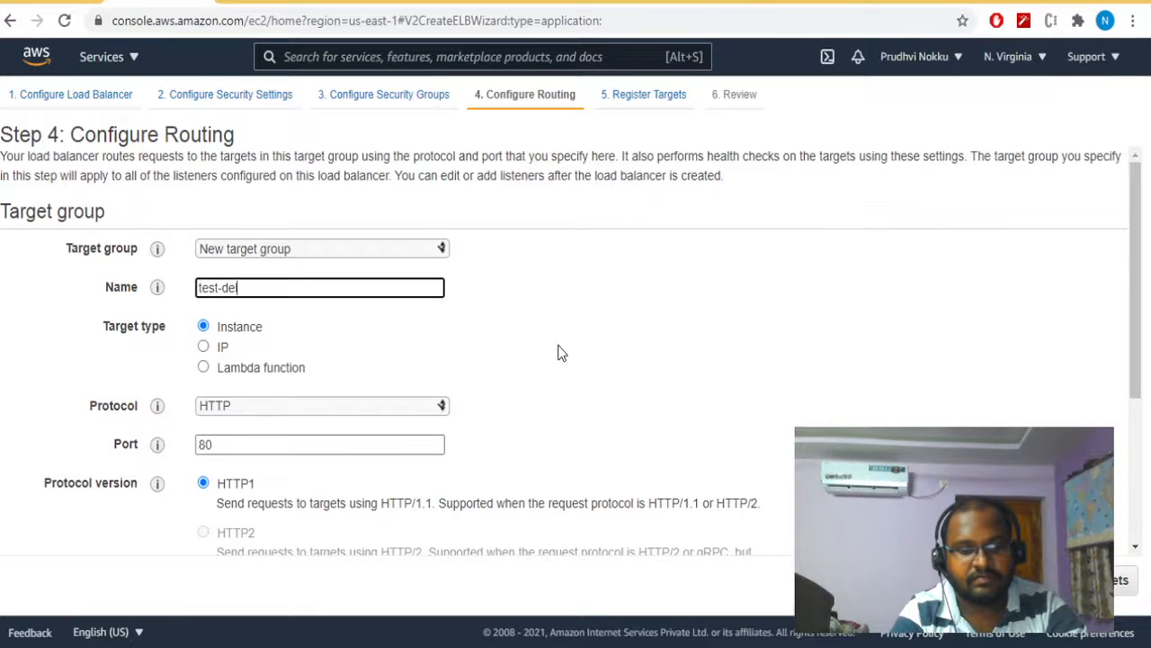
pyautogui.write('ete-123')
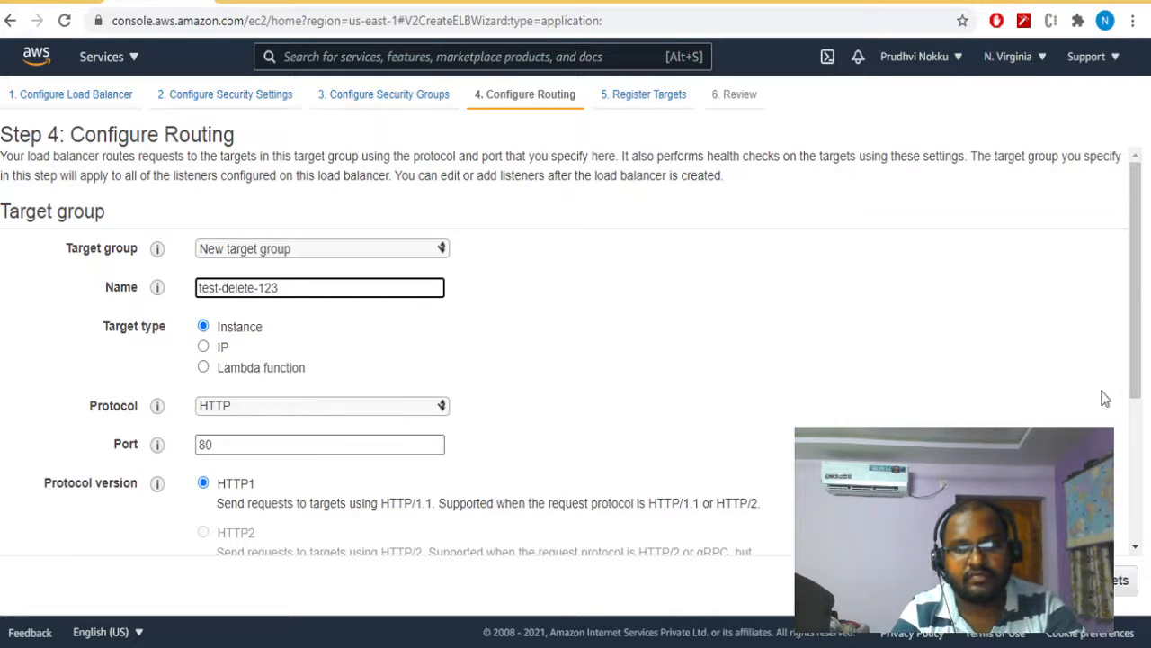
pyautogui.moveTo(1139, 386); pyautogui.dragTo(1141, 540)
pyautogui.click(1130, 580)
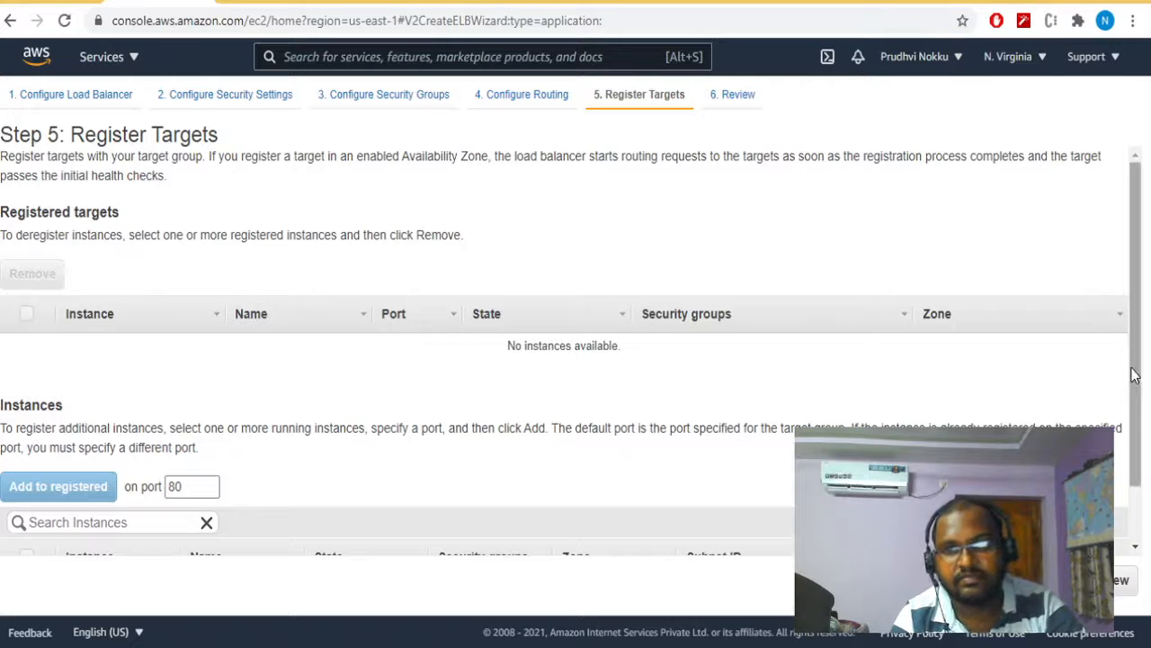
# - Register the running us-east-1a instance as a target on port 80
pyautogui.moveTo(1135, 375); pyautogui.dragTo(1143, 458)
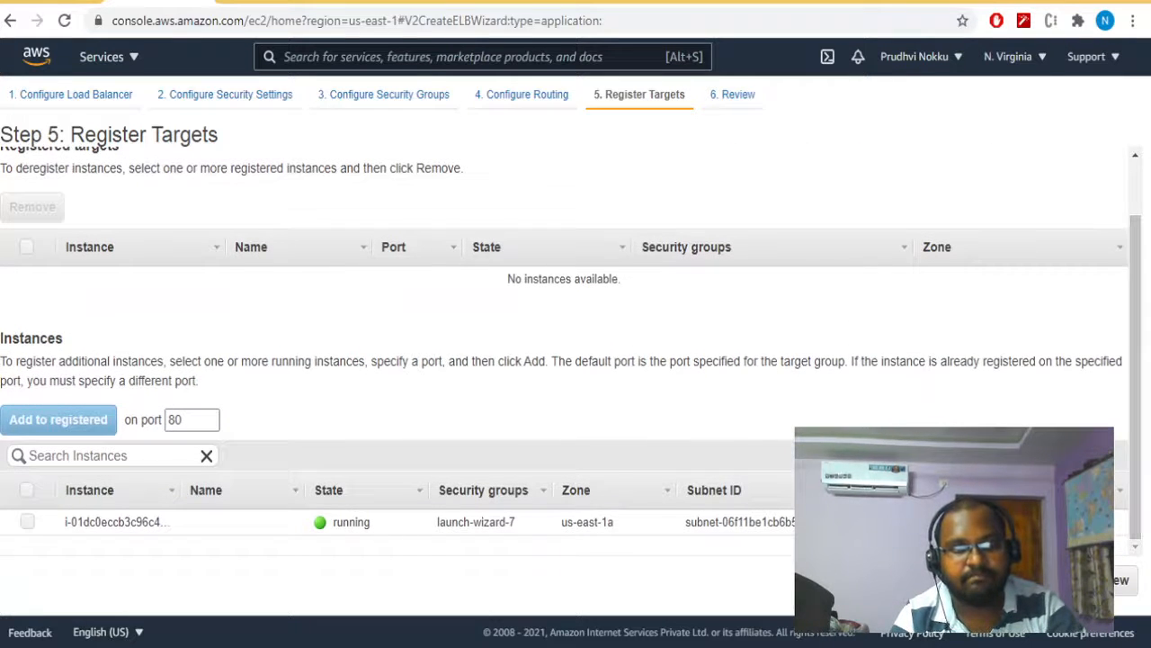
pyautogui.click(28, 522)
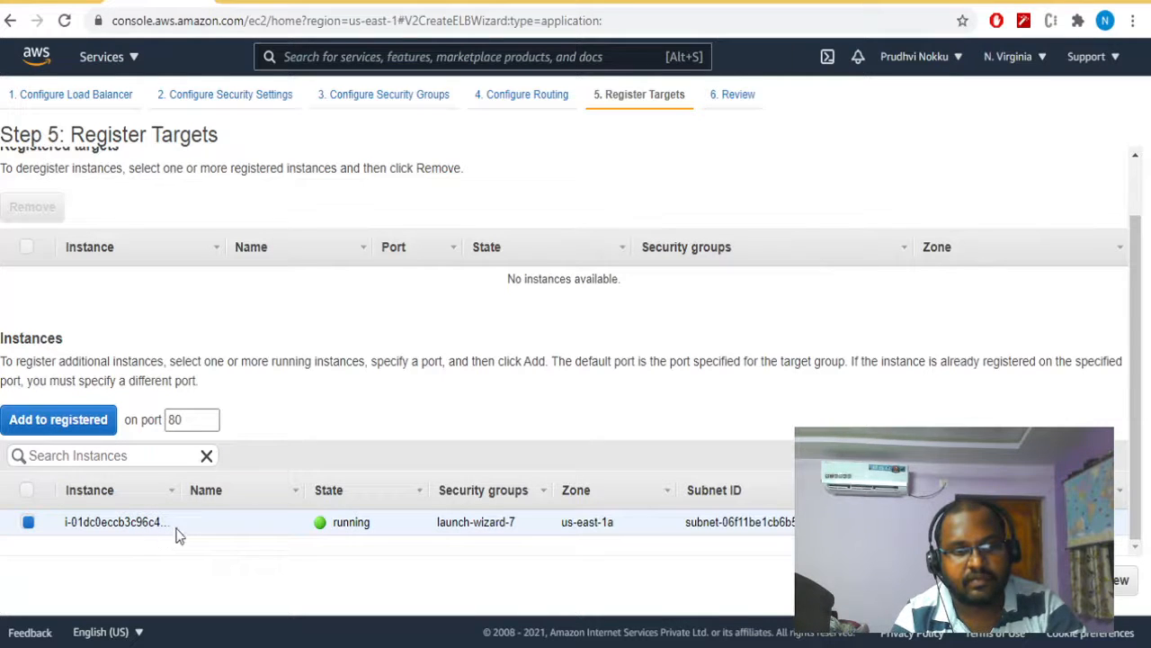
pyautogui.click(96, 421)
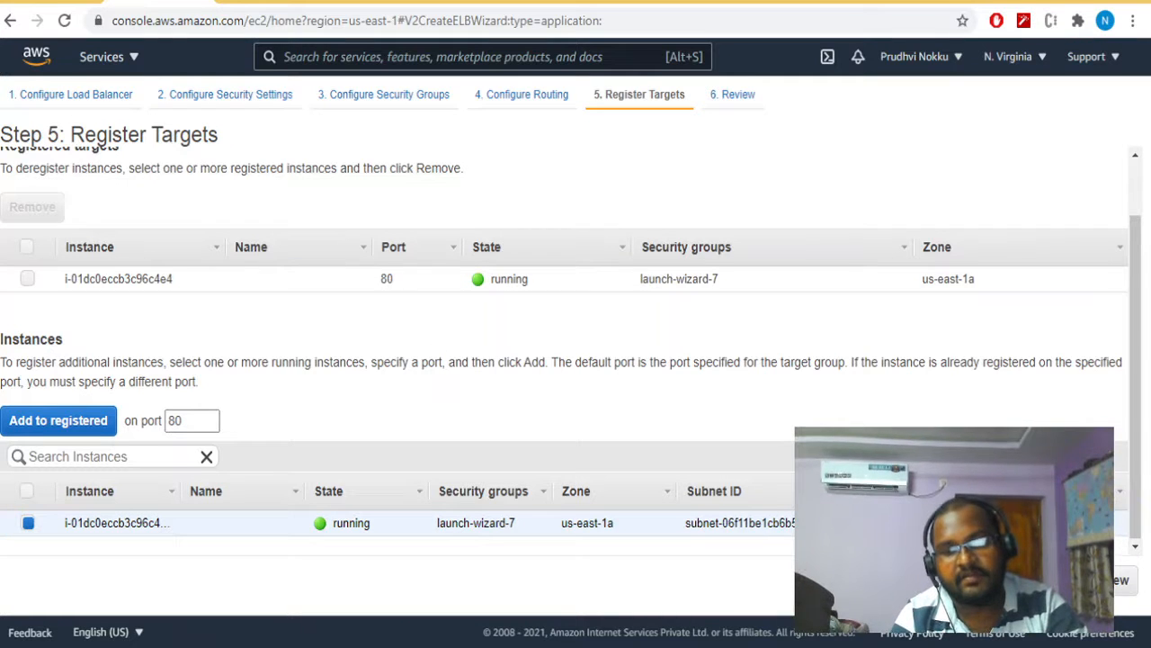
# - Proceed to the review, create the load balancer, and close the creation status page
pyautogui.click(1095, 580)
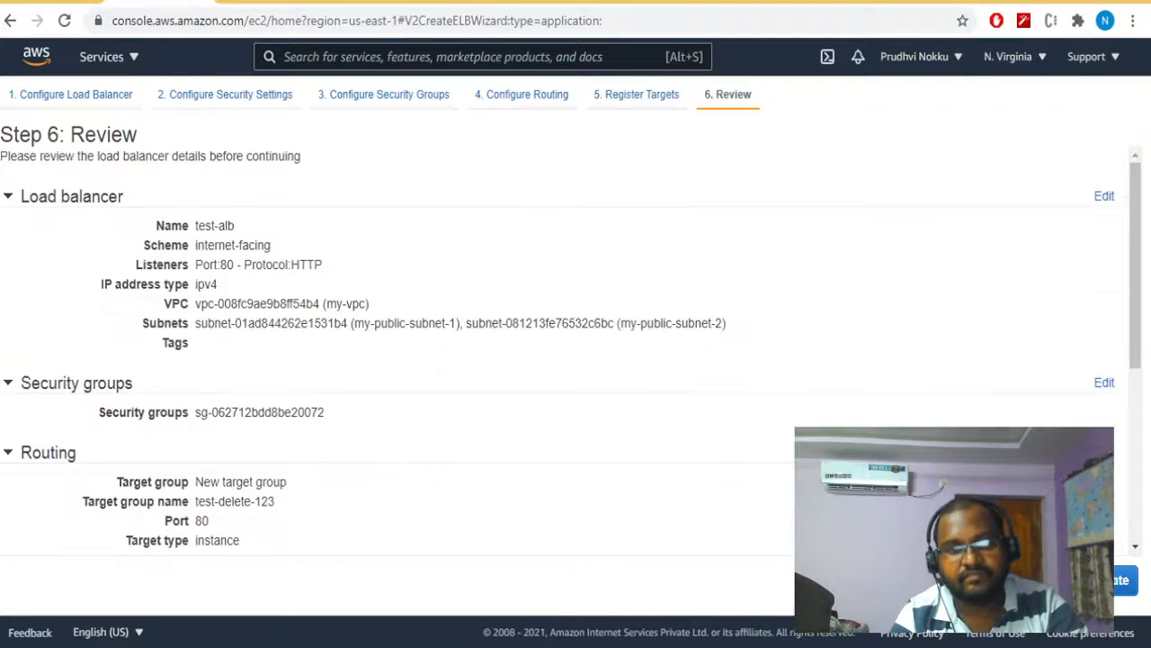
pyautogui.click(1117, 581)
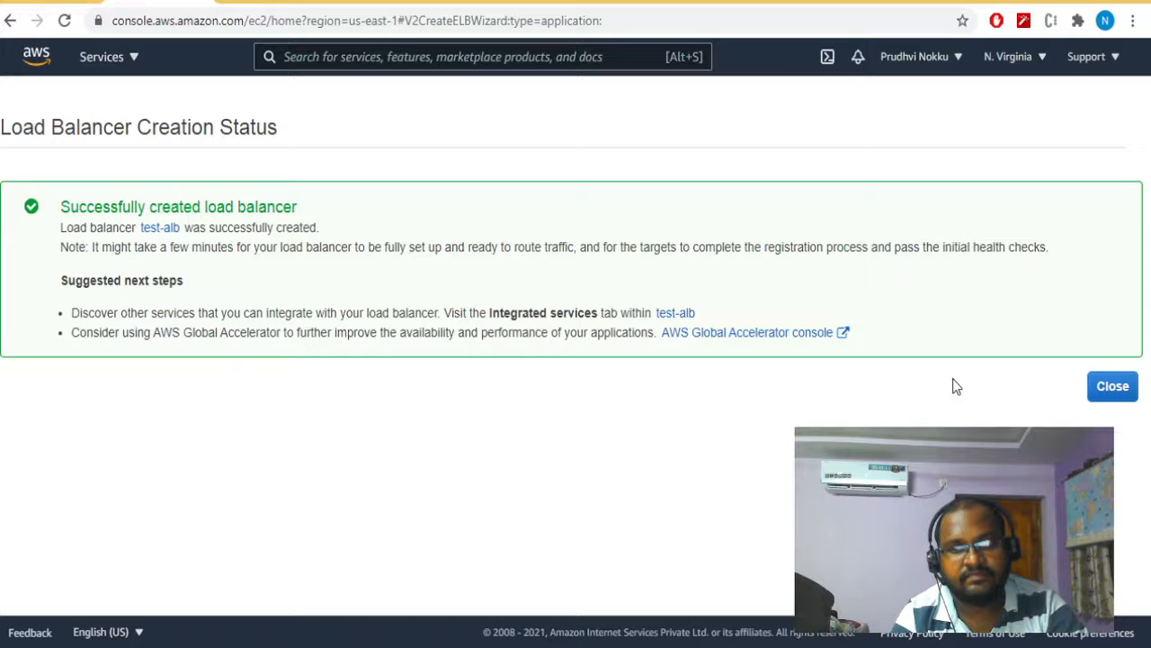
pyautogui.click(1108, 392)
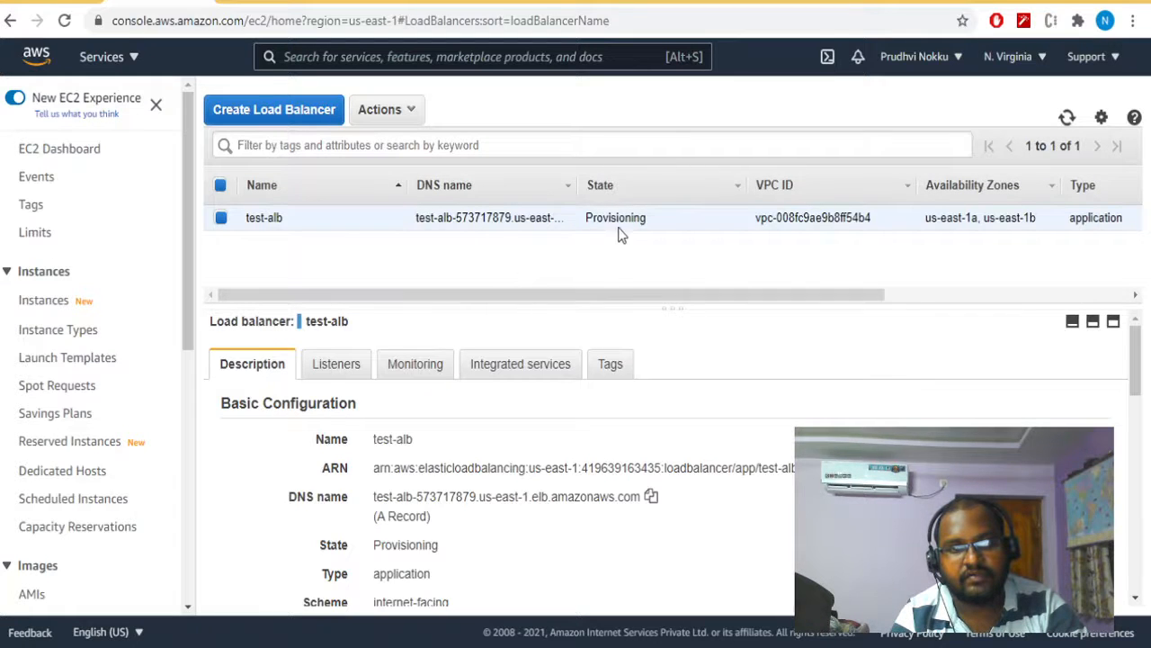
# - Copy the DNS name of test-alb and load it in a new browser tab
pyautogui.click(651, 496)
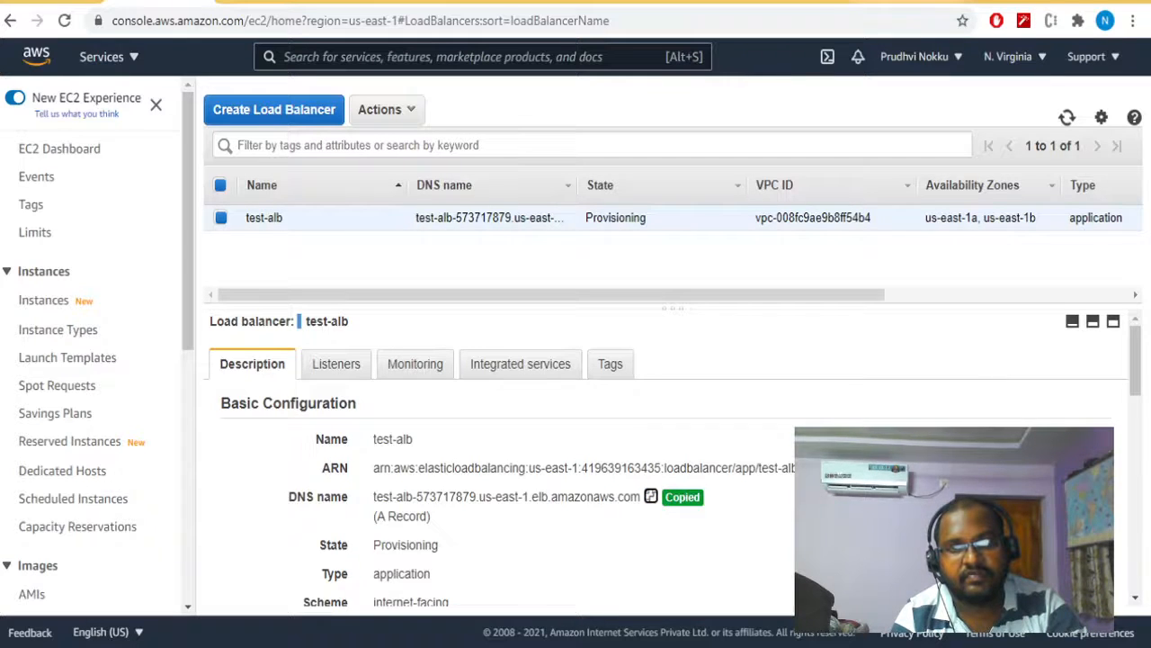
pyautogui.hotkey('ctrl', 't')
pyautogui.hotkey('ctrl', 'v')
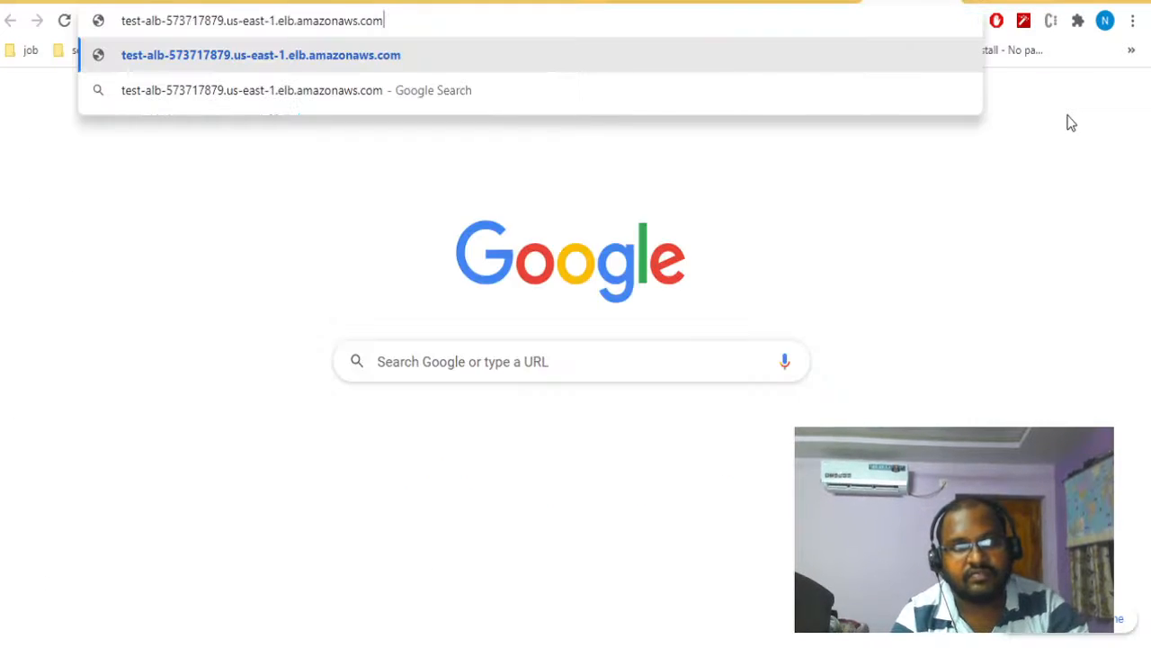
pyautogui.press('Return')
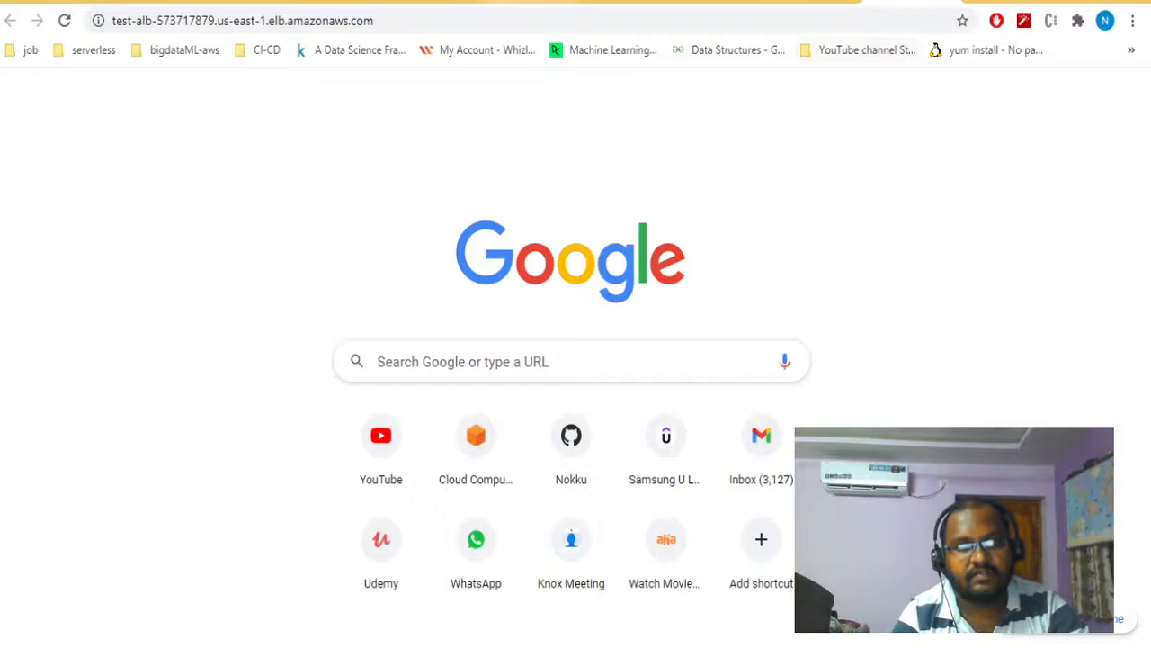
# - Return to the EC2 instances list, select the running instance, and copy its public IPv4 address
pyautogui.click(144, 1)
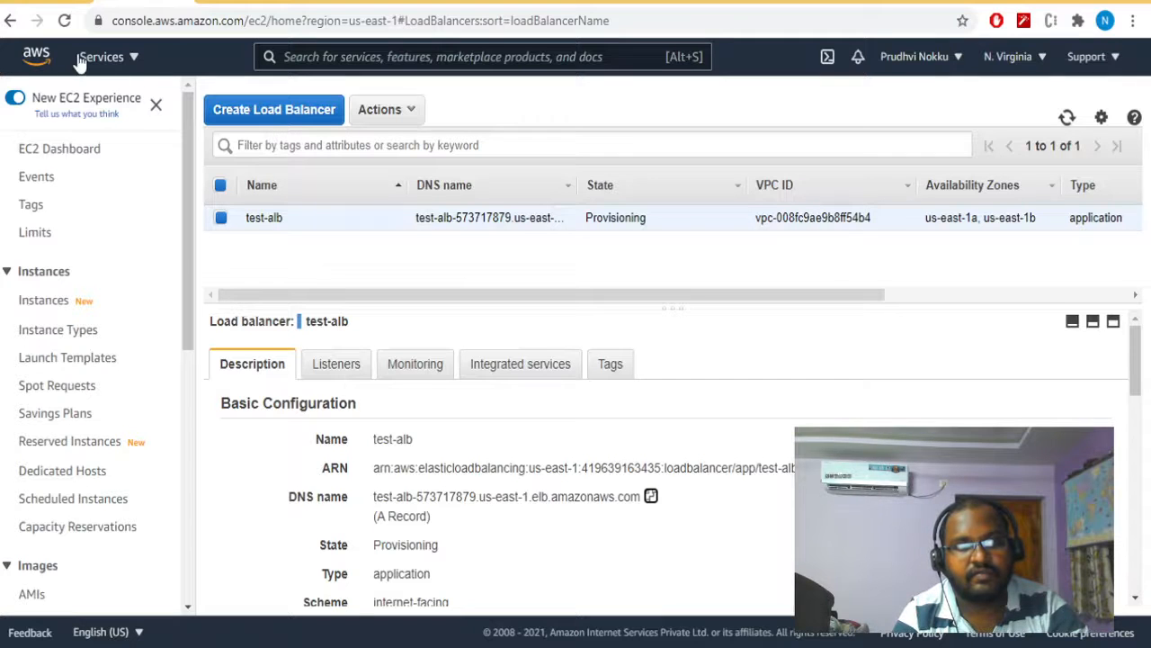
pyautogui.click(60, 2)
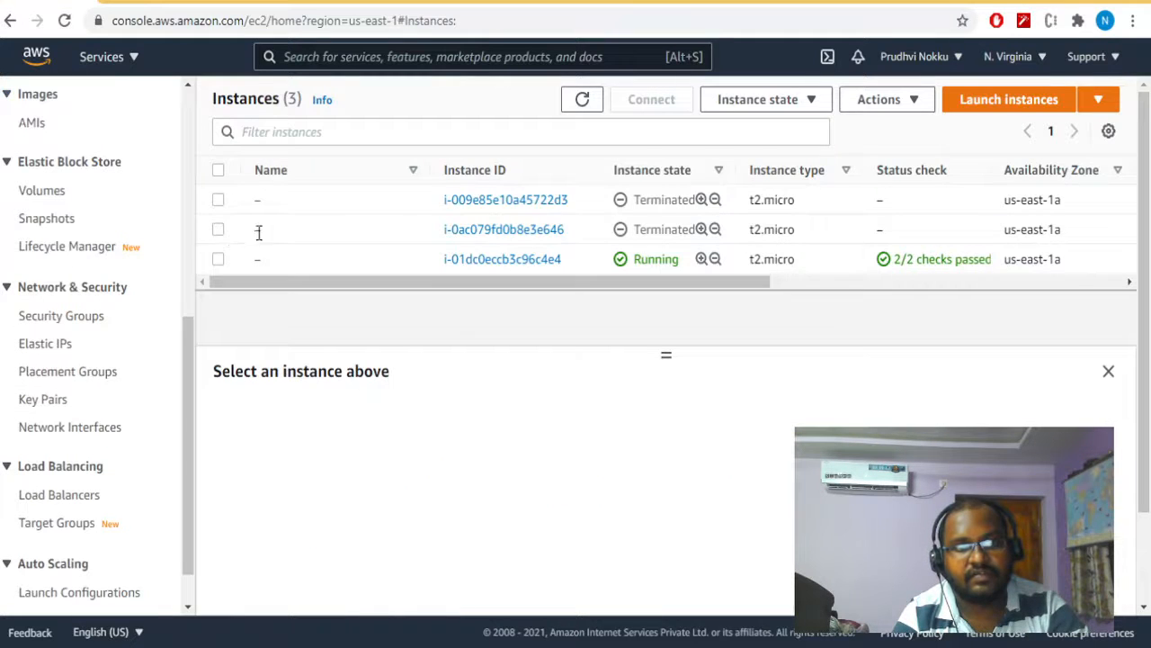
pyautogui.click(217, 259)
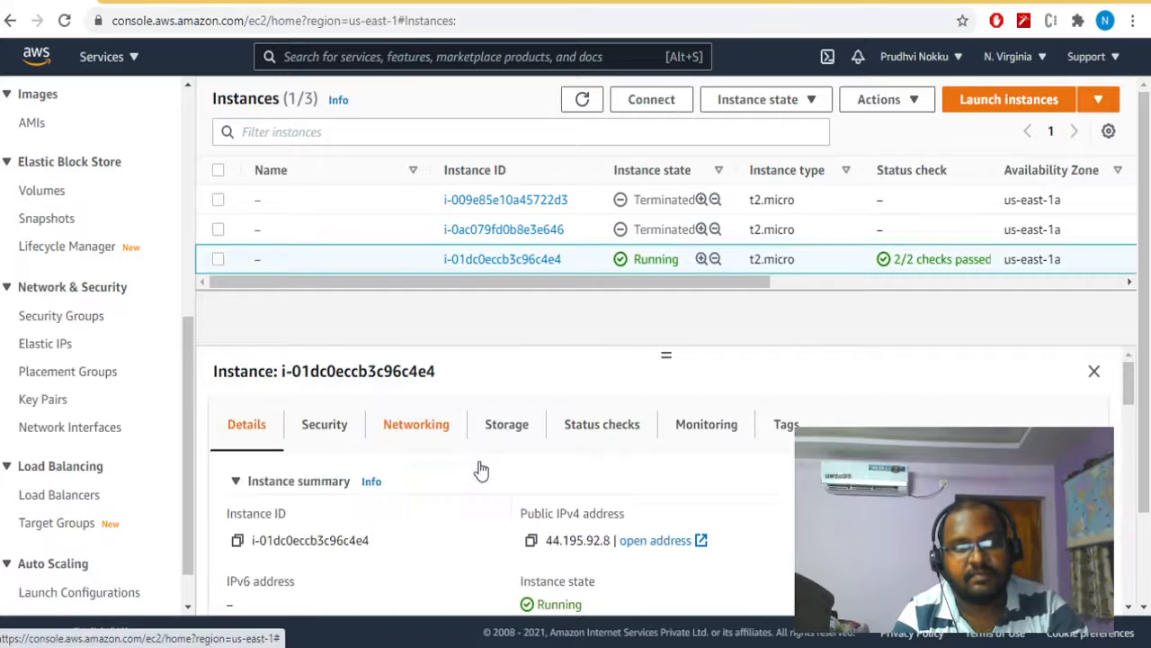
pyautogui.click(530, 539)
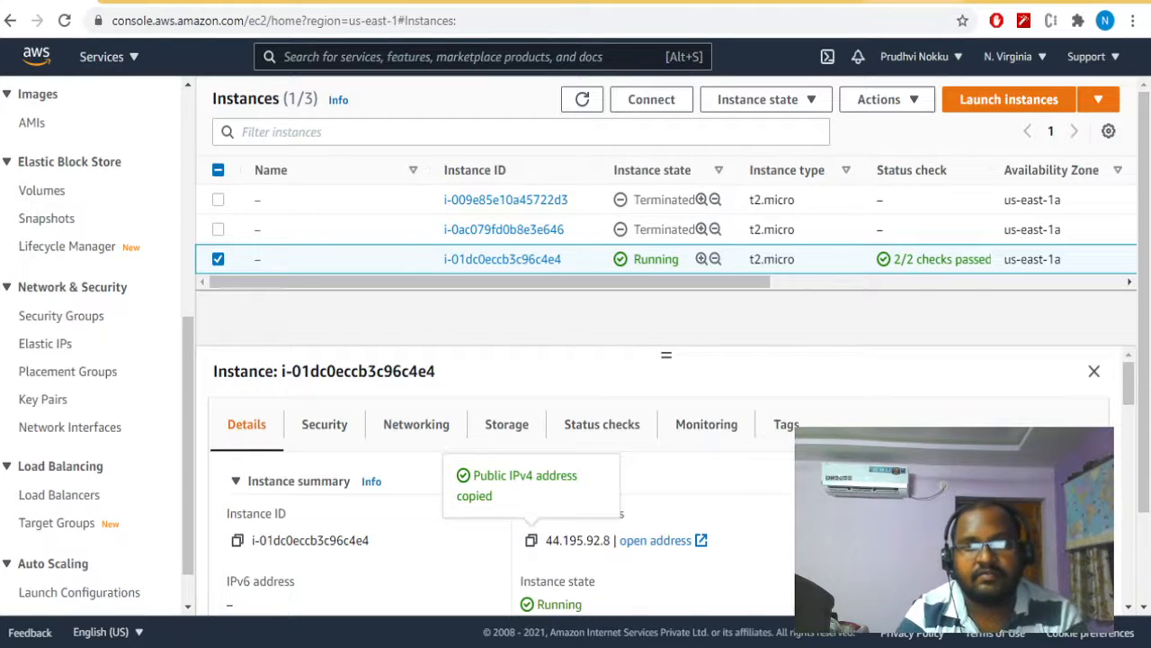
# - Go back to the load balancer's DNS page and reload it to retry the connection
pyautogui.click(910, 2)
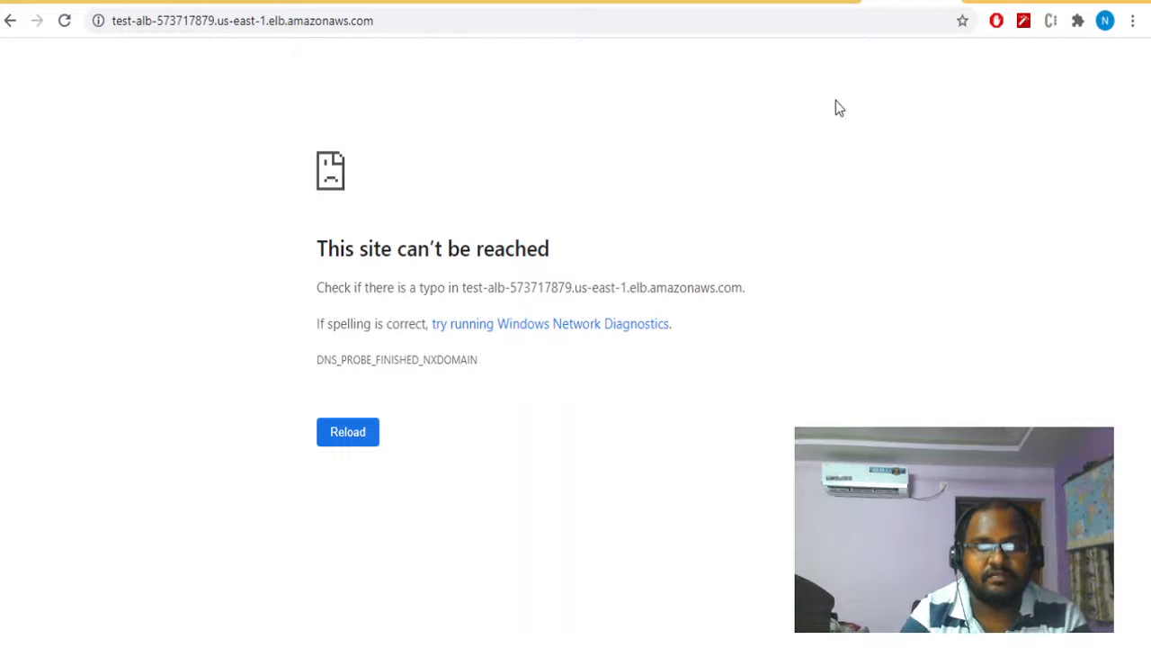
pyautogui.click(364, 433)
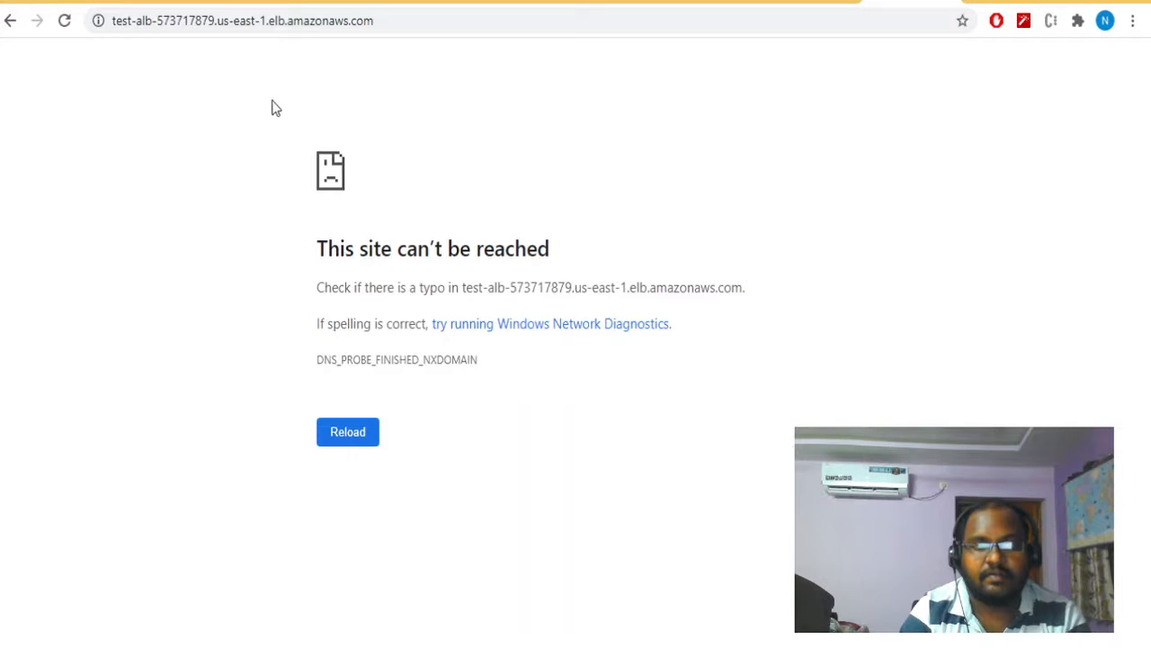
pyautogui.click(353, 434)
# - Load the copied public IPv4 address of the instance in a new browser tab
pyautogui.hotkey('ctrl', 't')
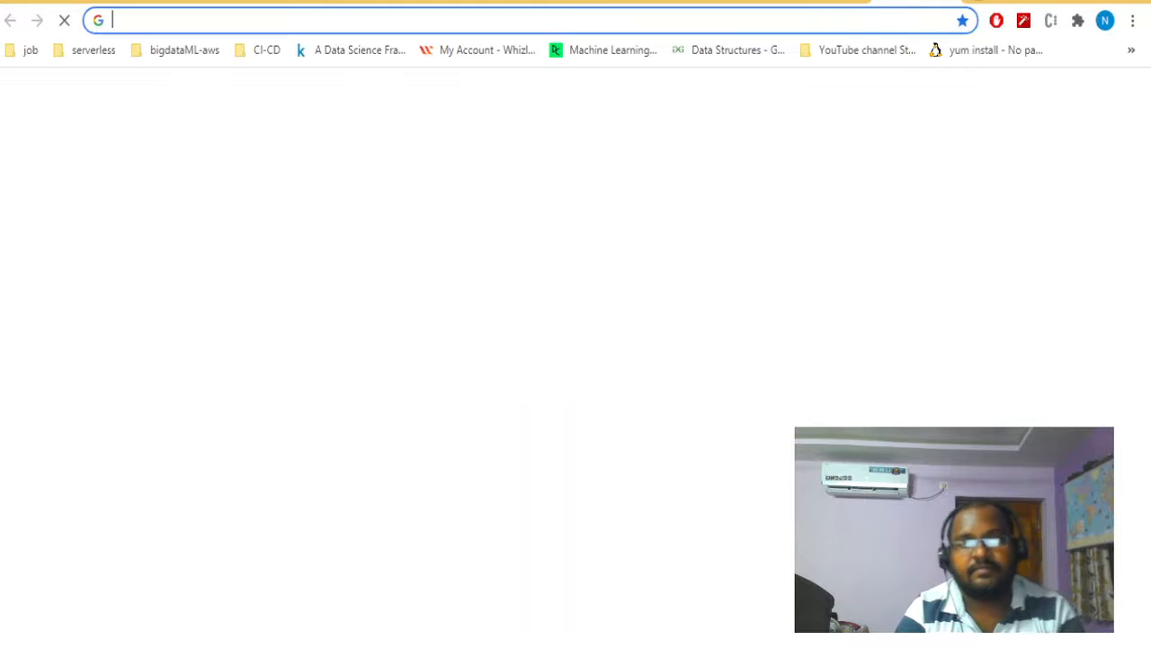
pyautogui.hotkey('ctrl', 'v')
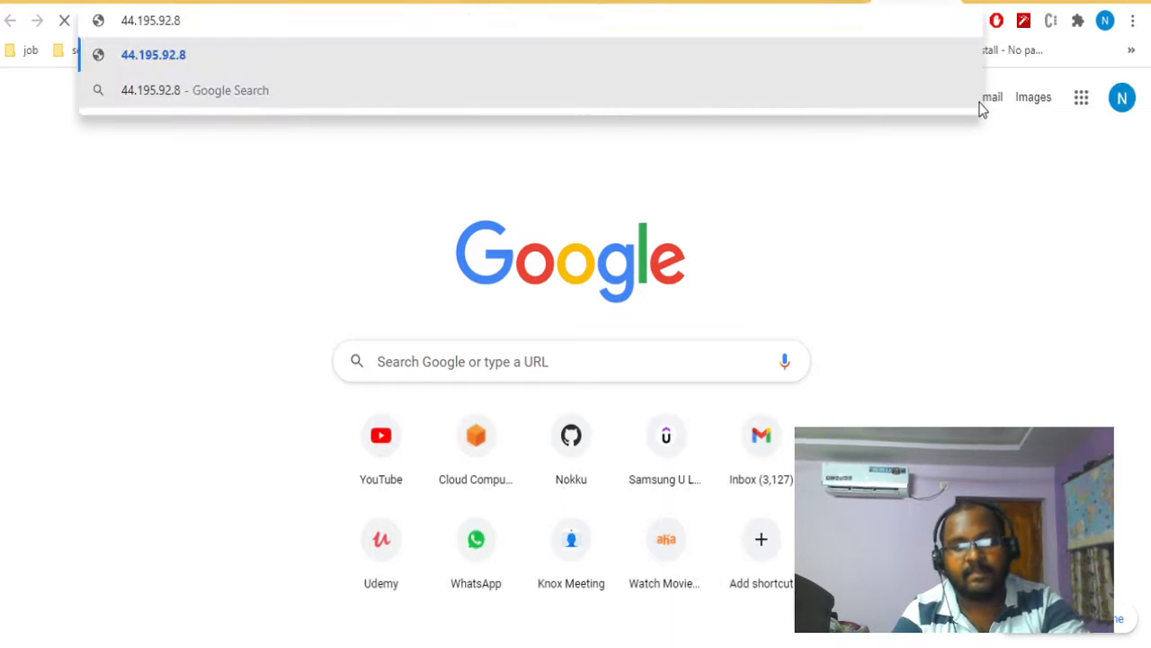
pyautogui.press('Return')
# - Return to the page at the load balancer's DNS name and request the address again
pyautogui.click(828, 2)
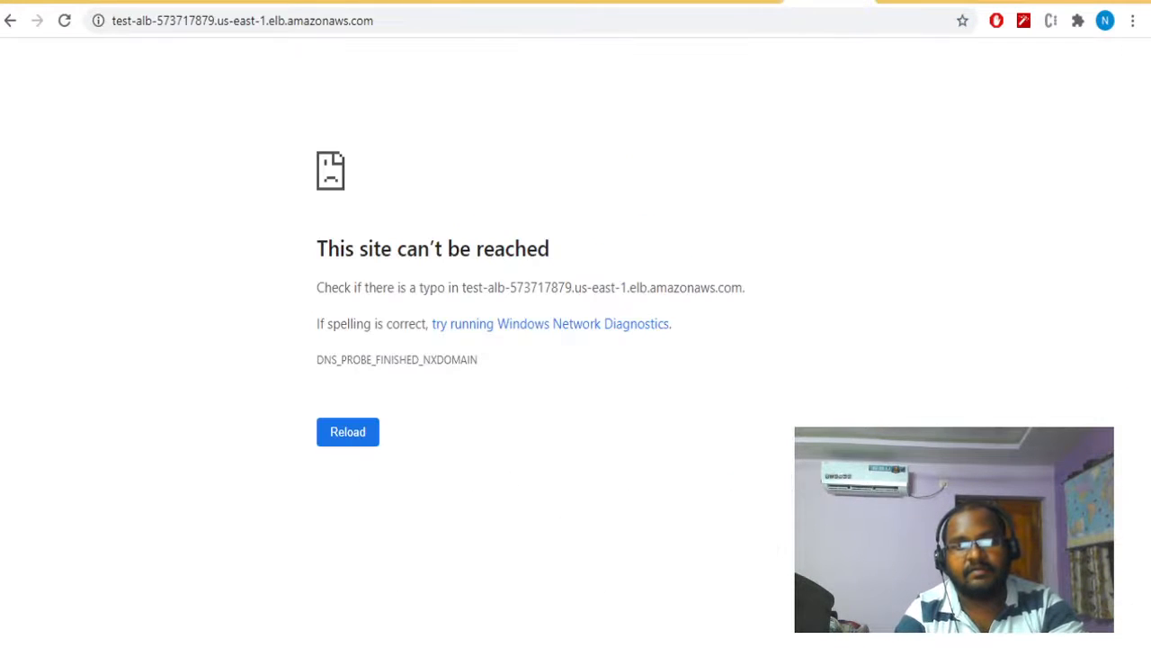
pyautogui.click(654, 33)
pyautogui.press('Return')
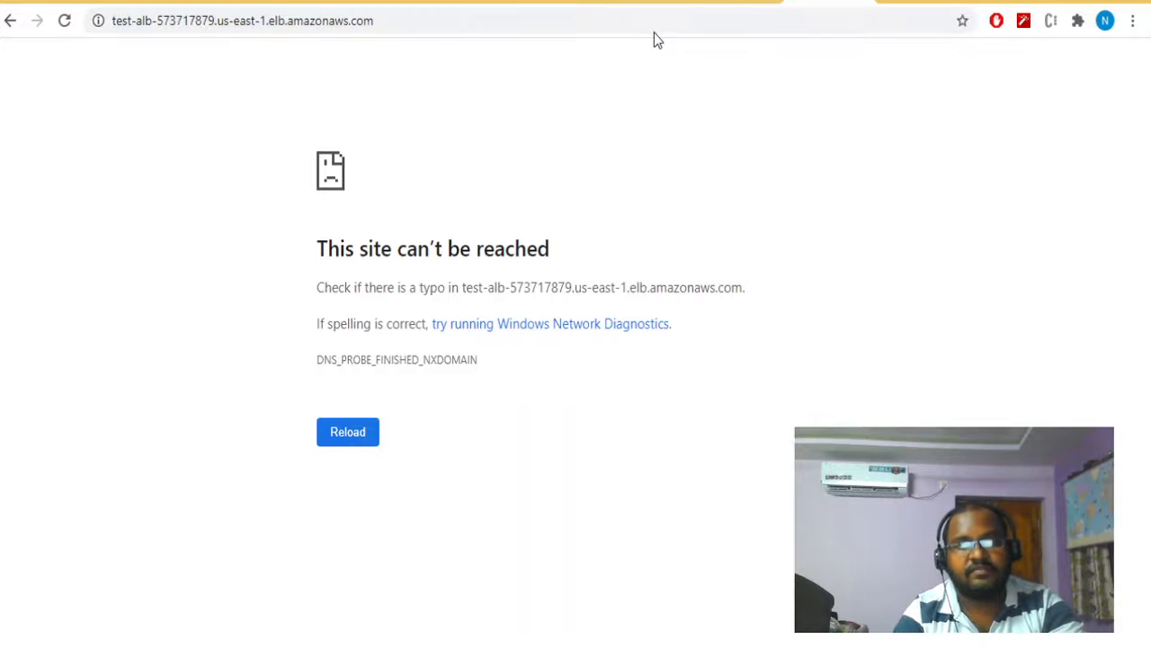
pyautogui.click(654, 32)
pyautogui.press('Return')
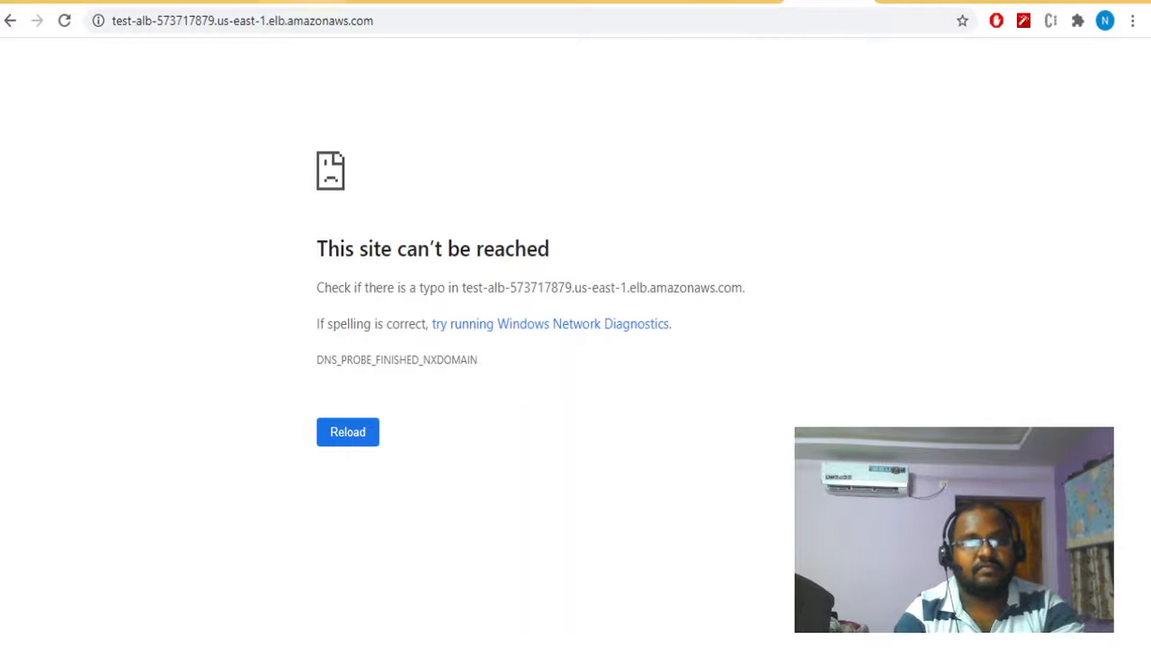
# - Go back to the load balancers list and refresh it to check the provisioning state of test-alb
pyautogui.click(218, 2)
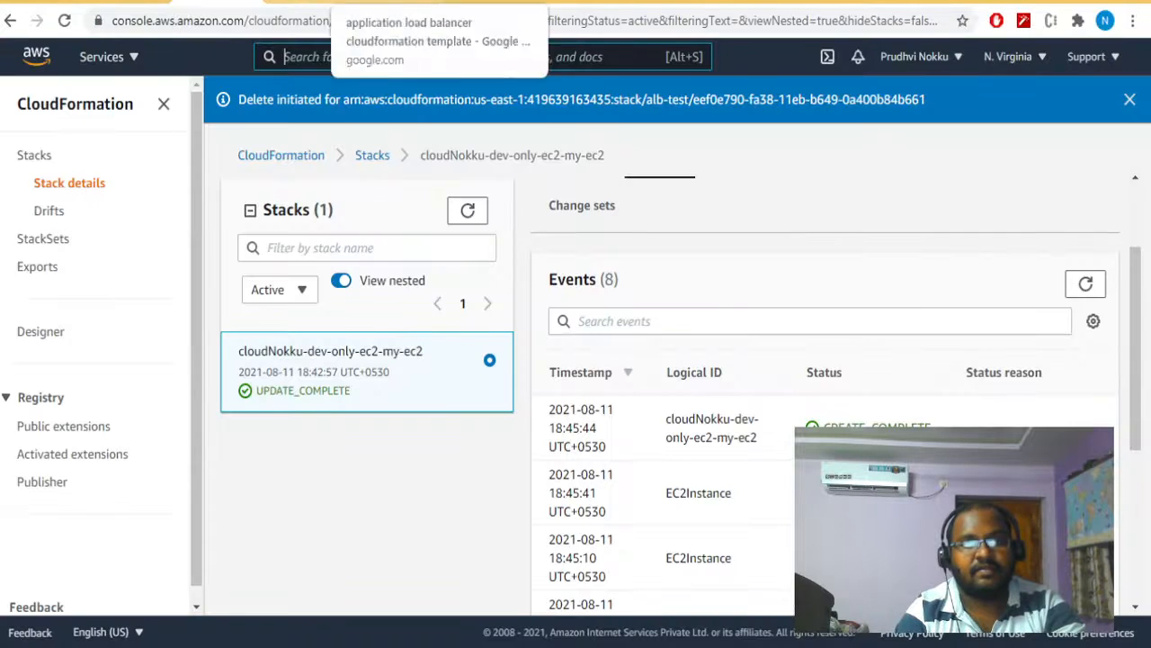
pyautogui.click(148, 3)
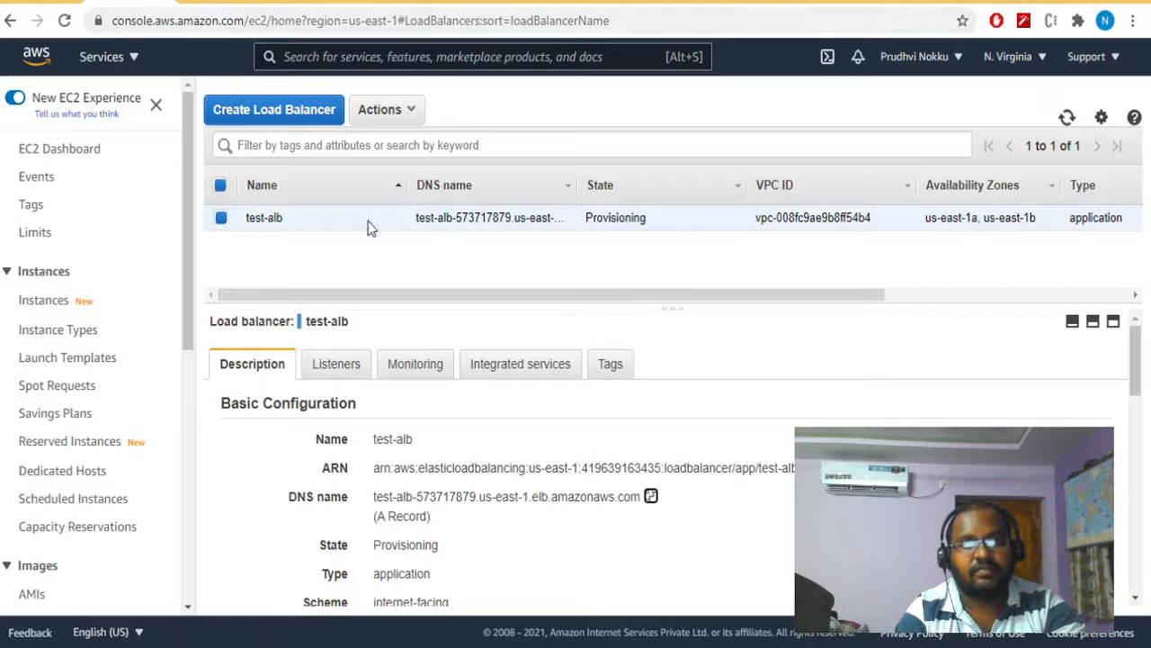
pyautogui.click(1067, 119)
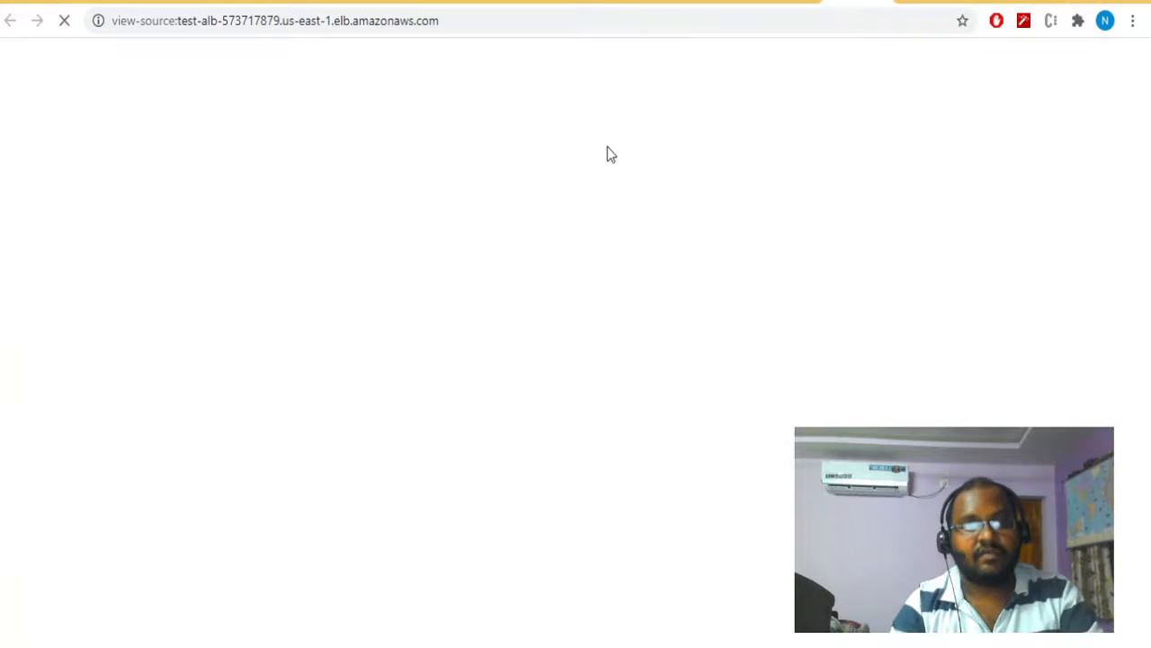
# - Return to the test-alb DNS page and load the address again to test the instance's response
pyautogui.click(881, 1)
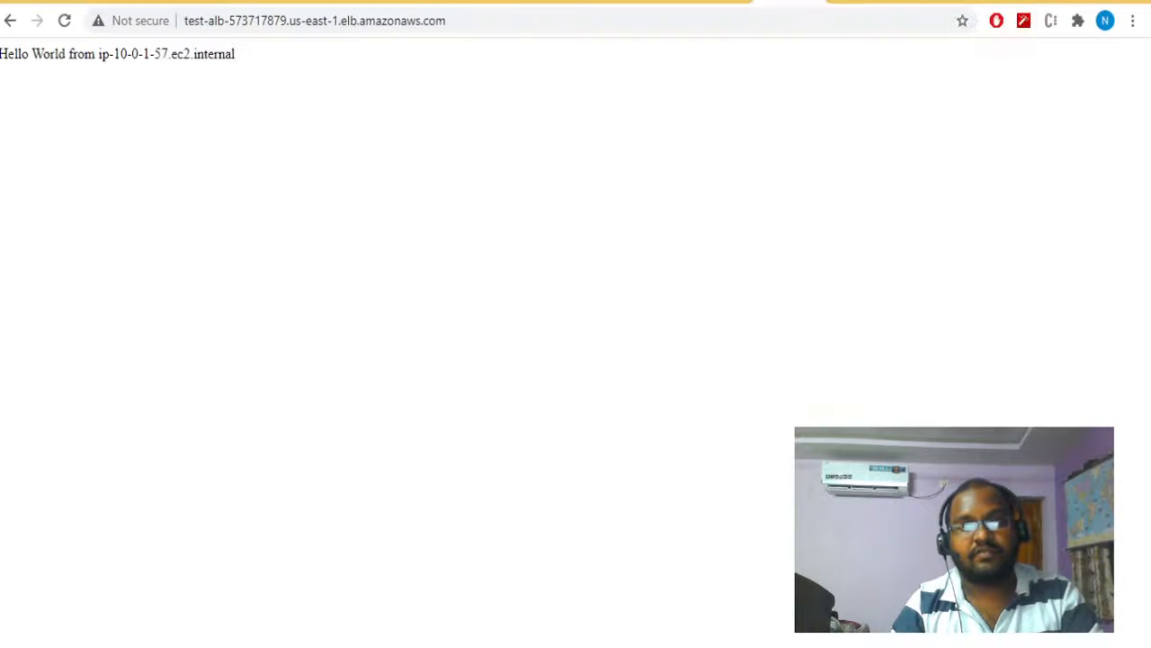
pyautogui.click(714, 28)
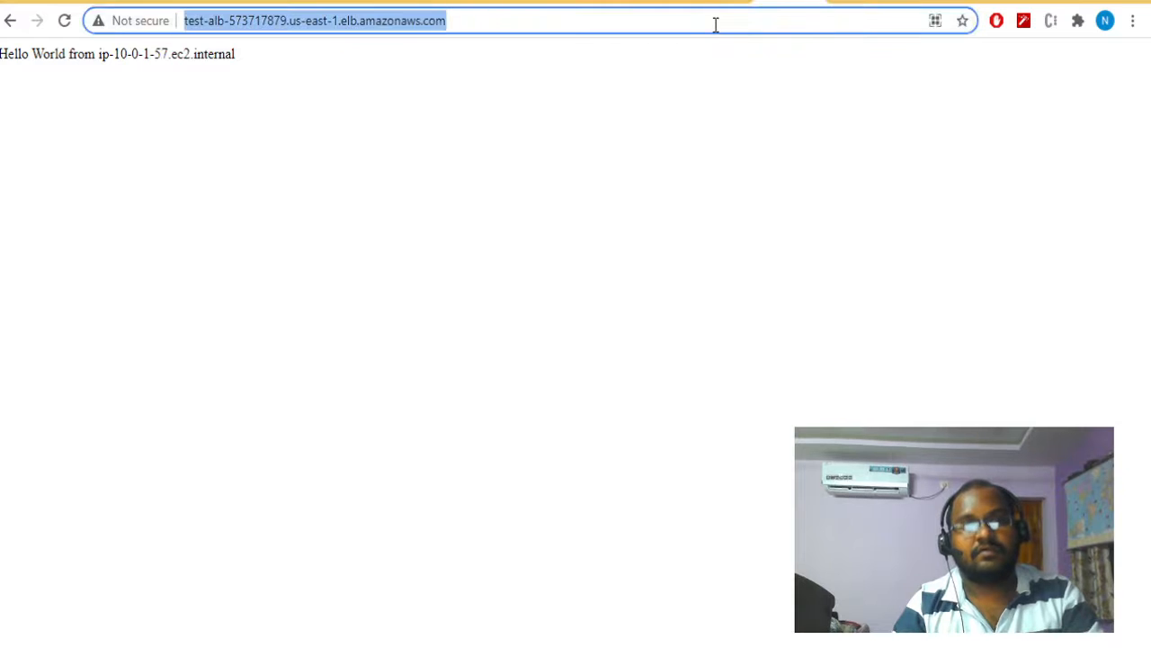
pyautogui.press('Return')
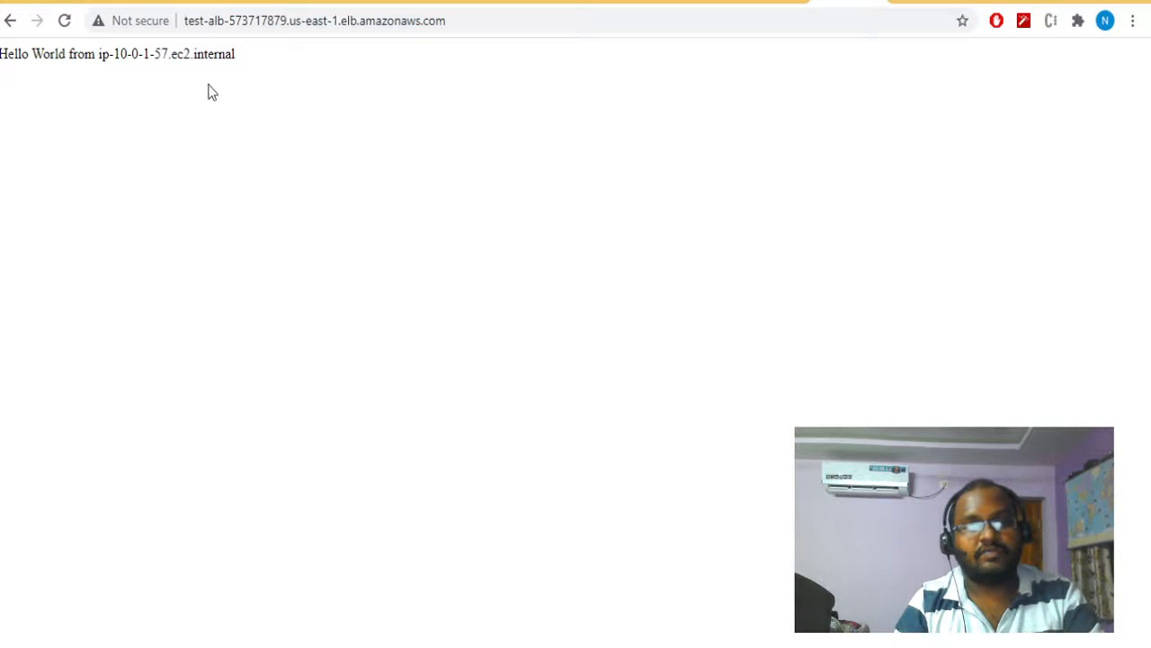